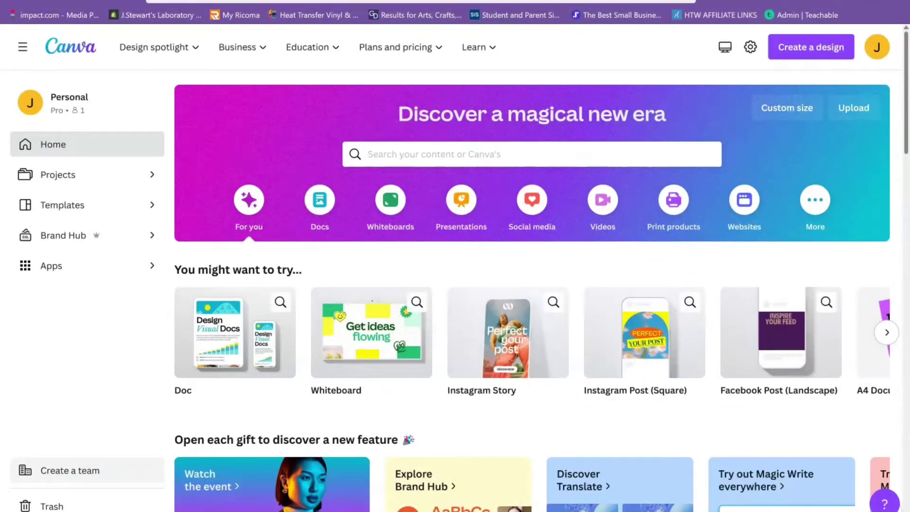
- Create a new custom-size blank design of 5400 × 1080 px
left_click(813, 47)
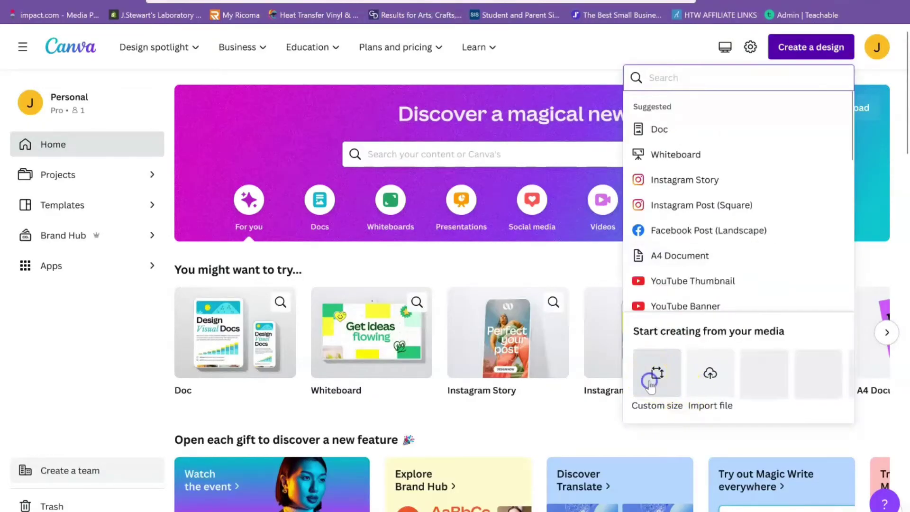
left_click(656, 374)
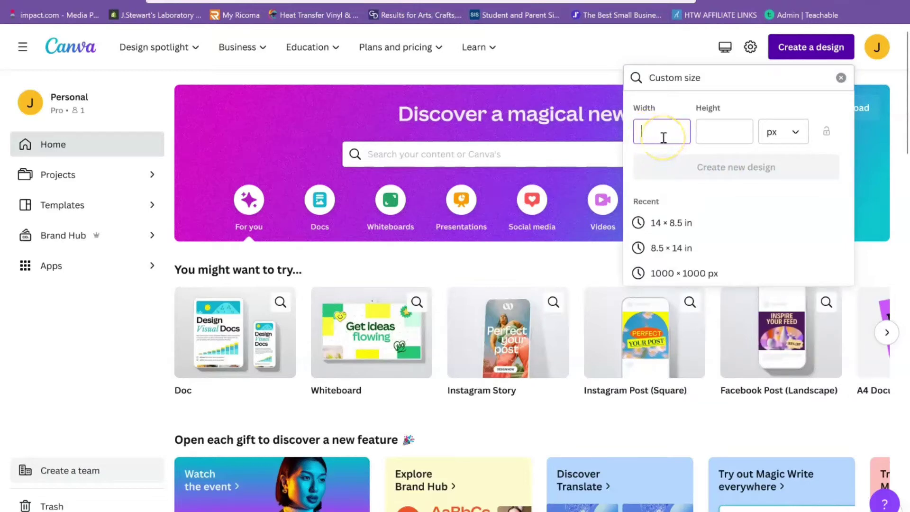
left_click(719, 139)
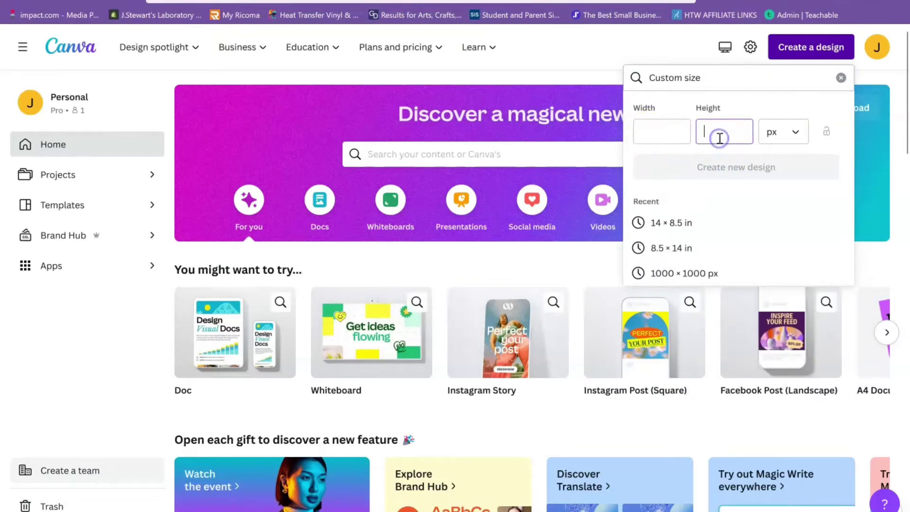
type("1080")
left_click(643, 372)
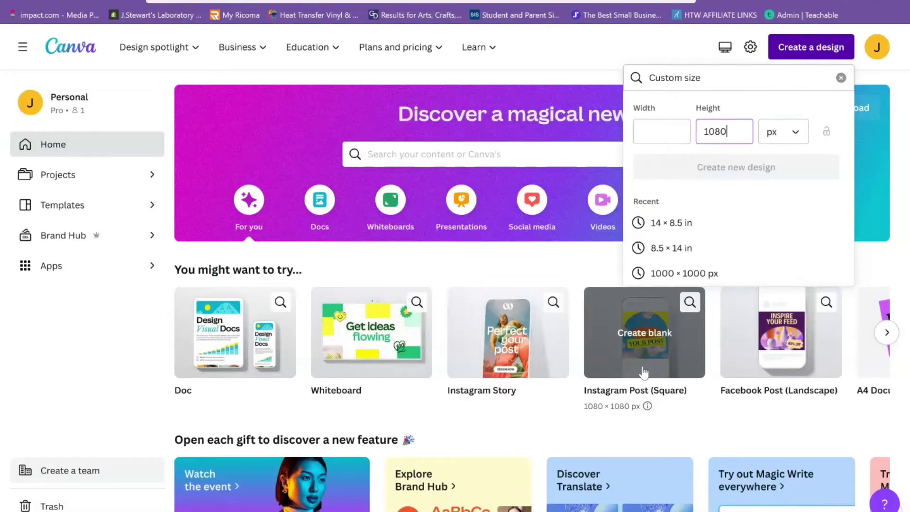
left_click(674, 137)
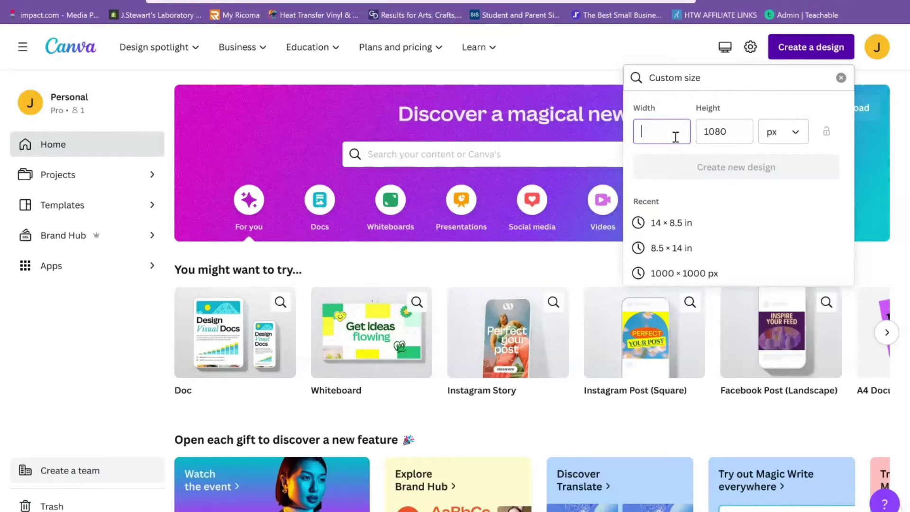
type("5400")
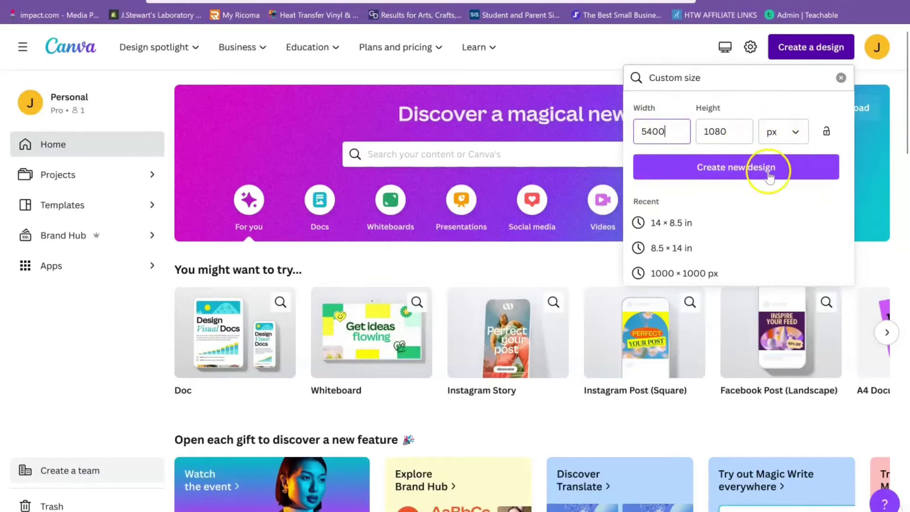
left_click(705, 173)
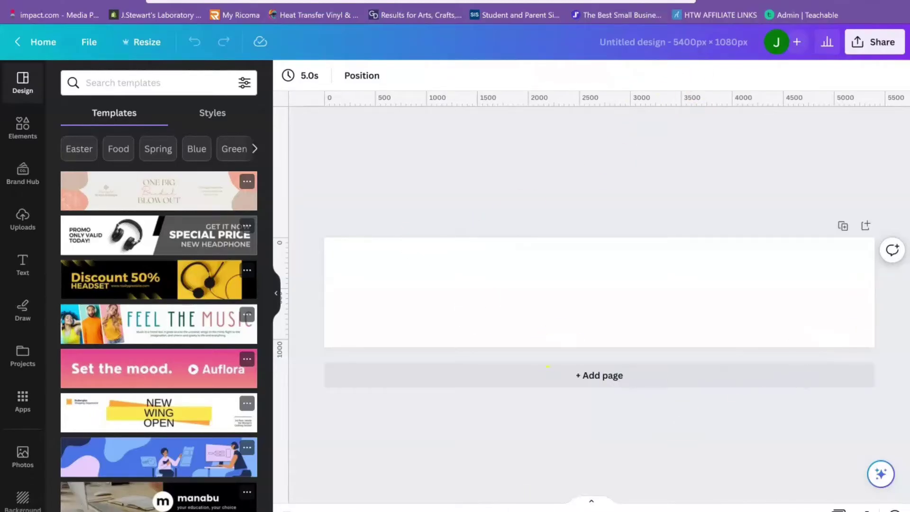
left_click(618, 321)
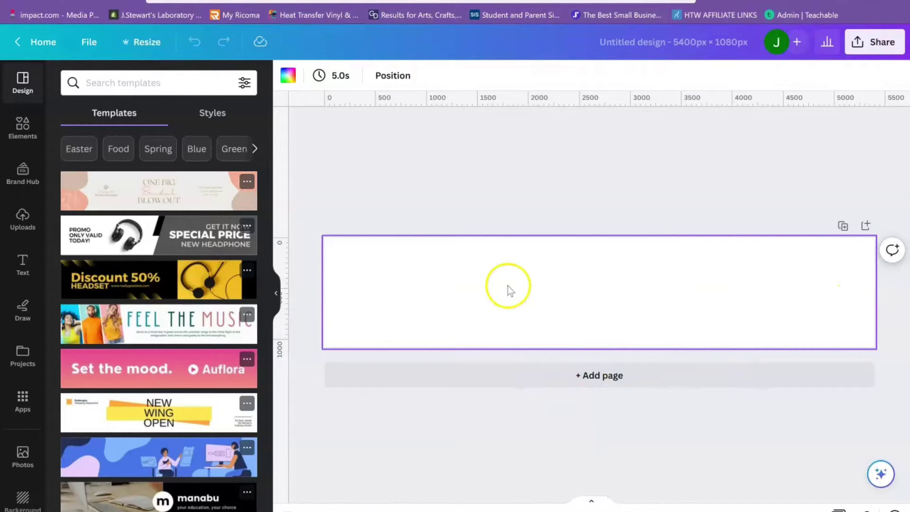
- Turn on rulers and guides from the File view settings
left_click(97, 42)
mouse_move(132, 191)
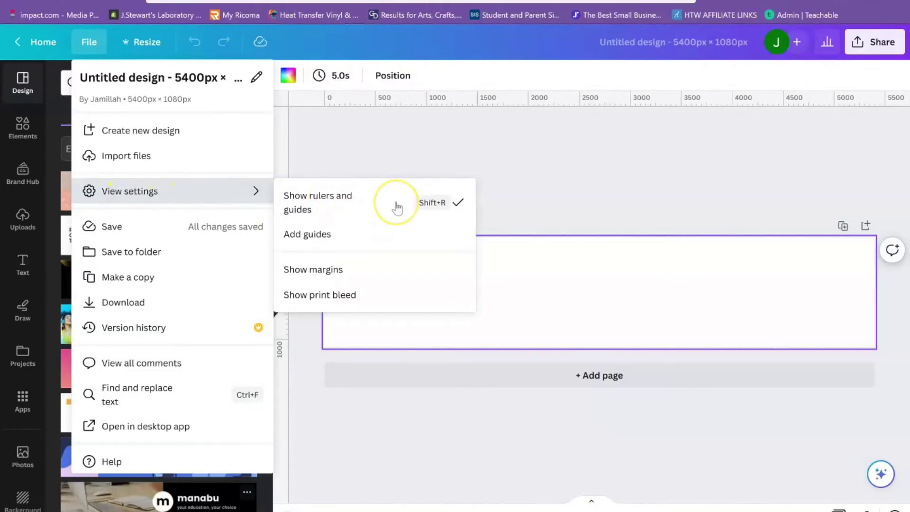
left_click(531, 202)
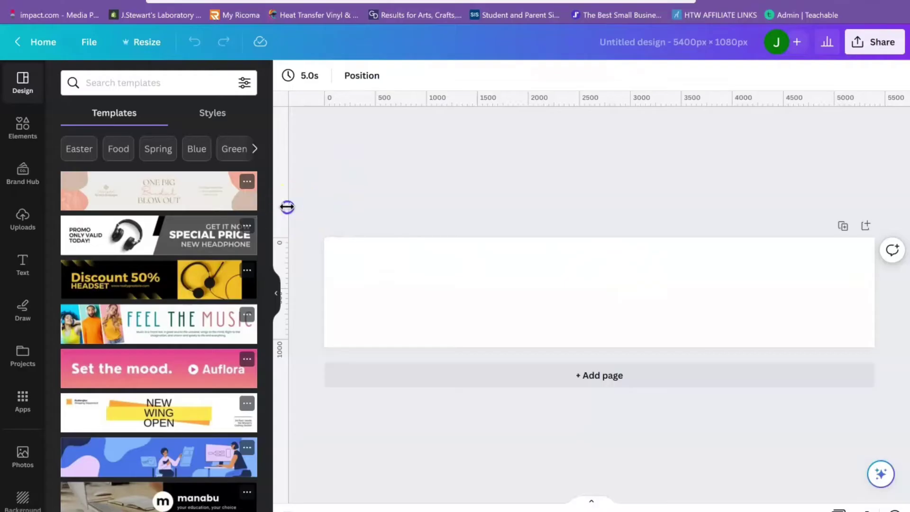
- Drag four vertical guides onto the page at 1080, 2160, 3240 and 4320 px
mouse_move(286, 205)
left_mouse_down()
mouse_move(319, 205)
mouse_move(291, 209)
mouse_move(299, 212)
left_mouse_up()
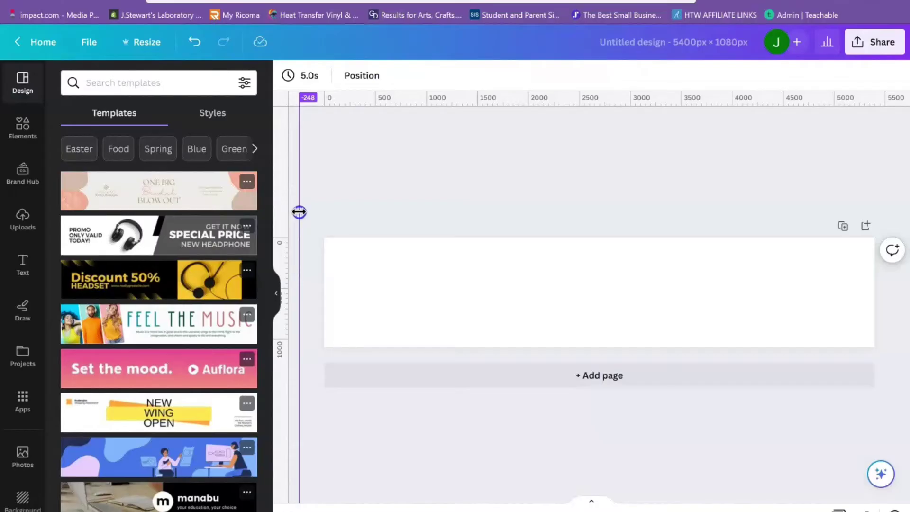
left_click_drag(299, 212, 434, 230)
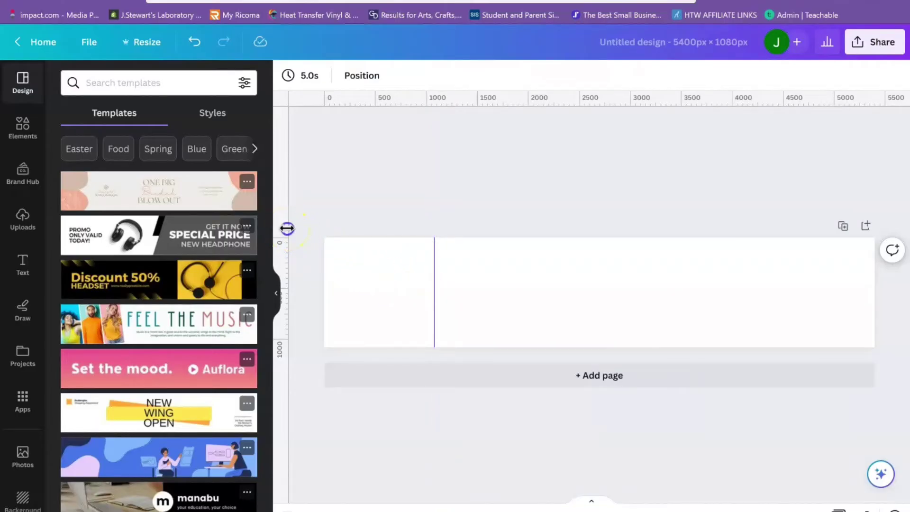
left_click_drag(286, 228, 540, 262)
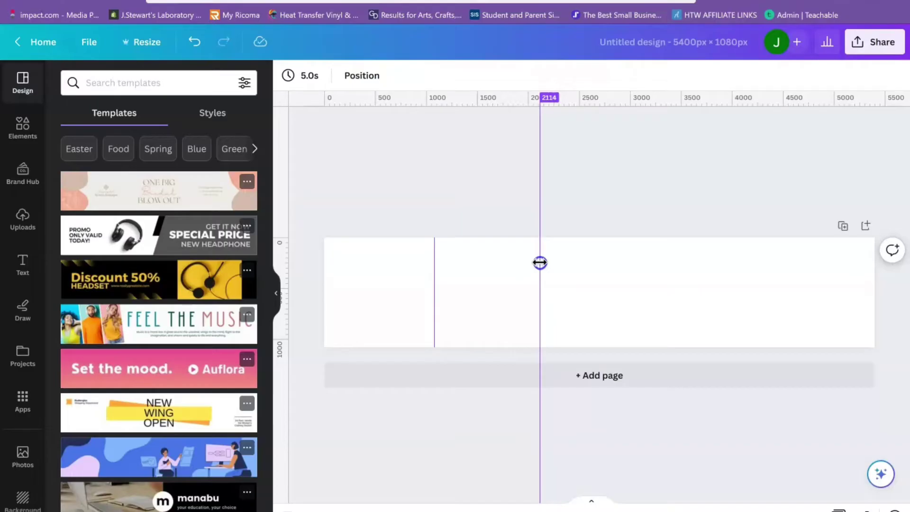
left_click_drag(540, 262, 544, 257)
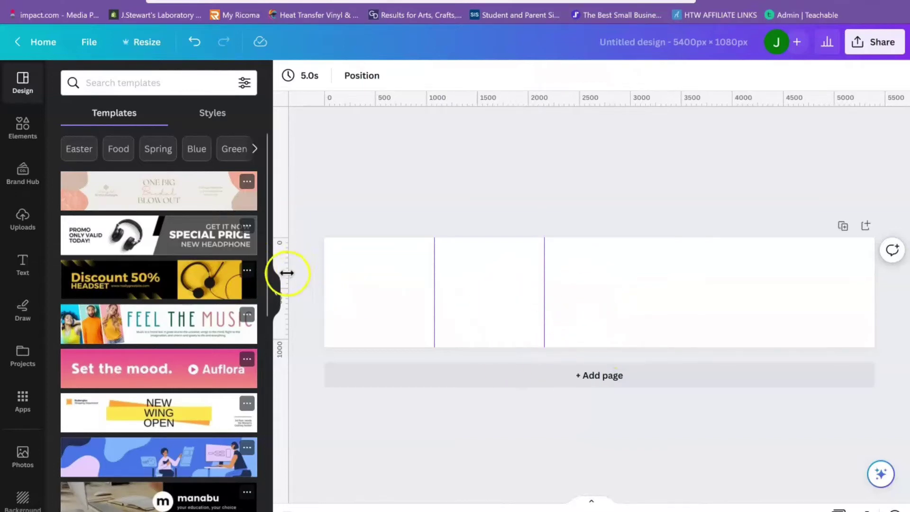
left_click_drag(286, 273, 650, 306)
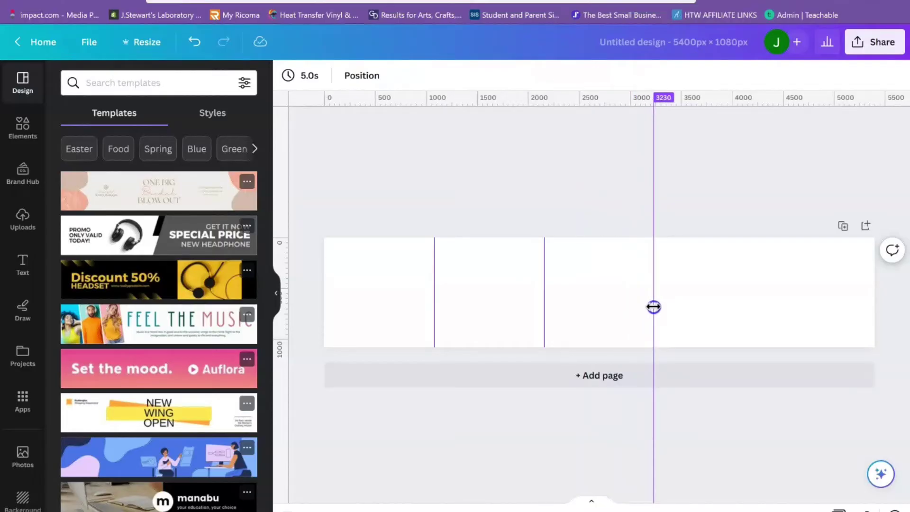
left_click_drag(653, 307, 653, 304)
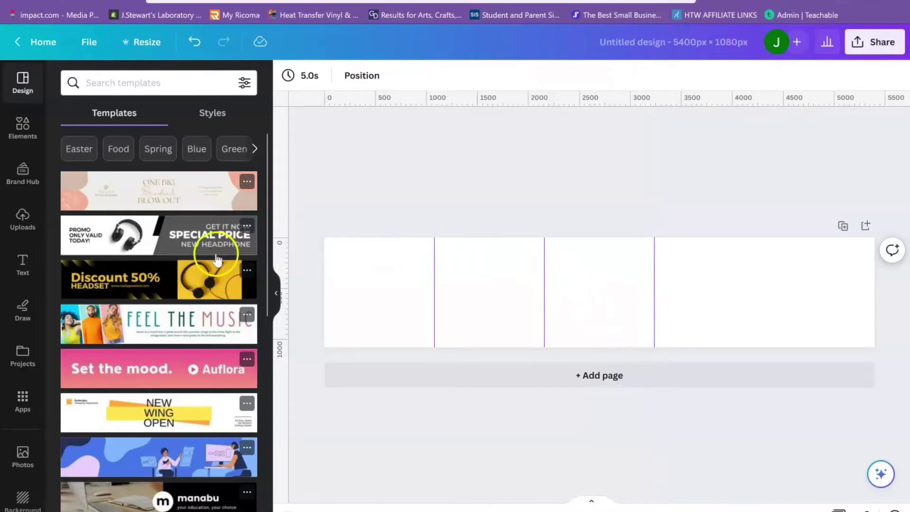
left_click_drag(291, 257, 764, 262)
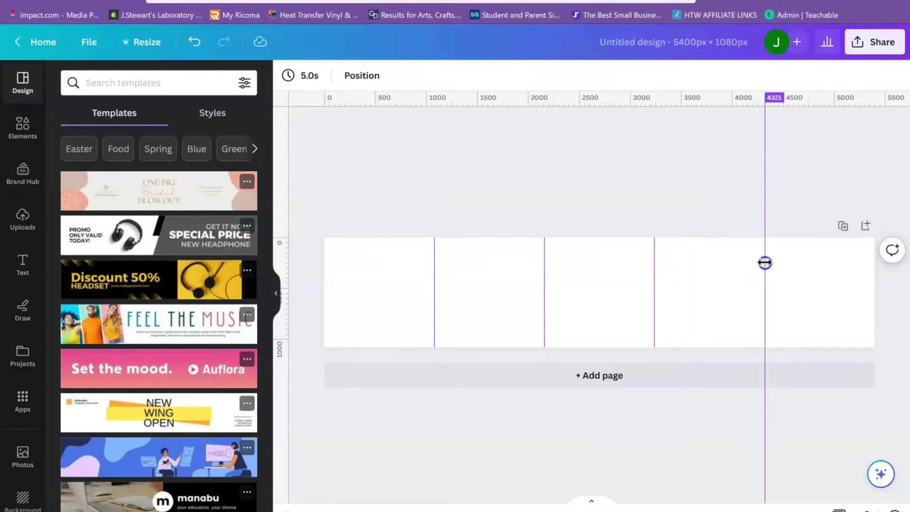
- Apply the pink-to-yellow gradient as the whole page's background
left_click(828, 313)
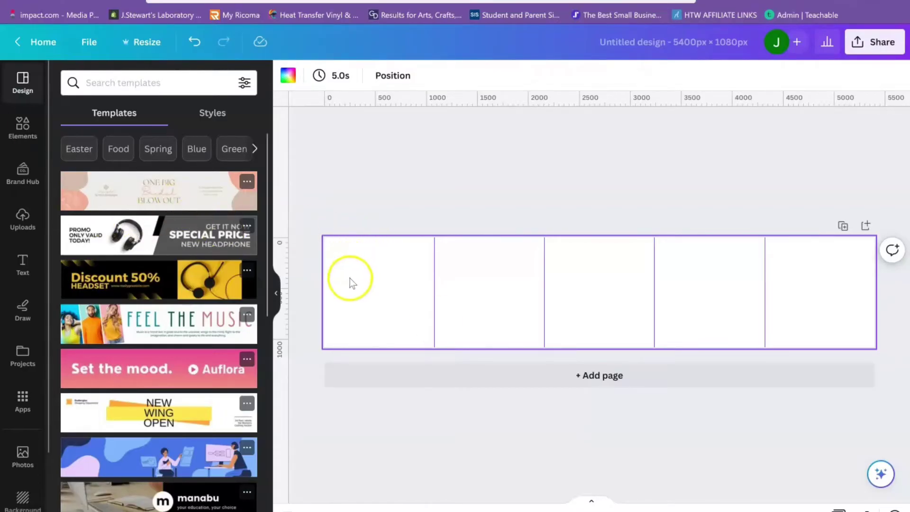
left_click(286, 76)
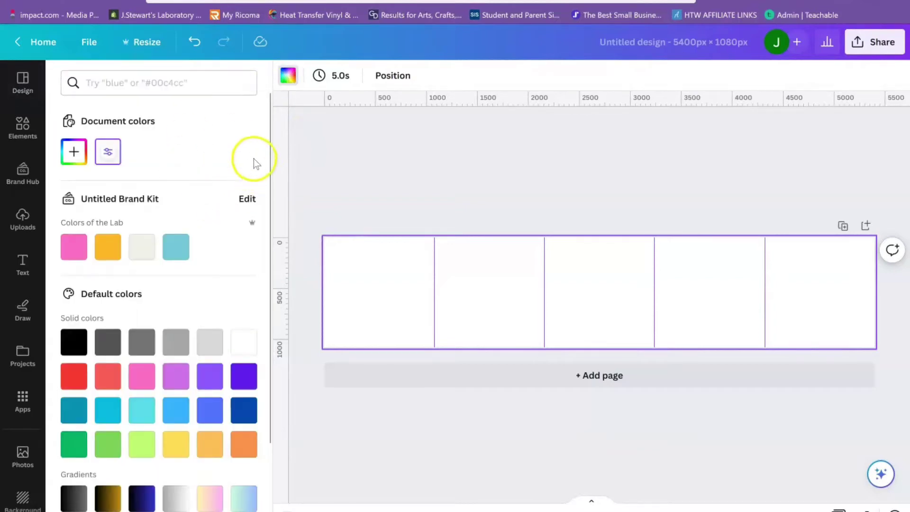
scroll(266, 138, "down", 3)
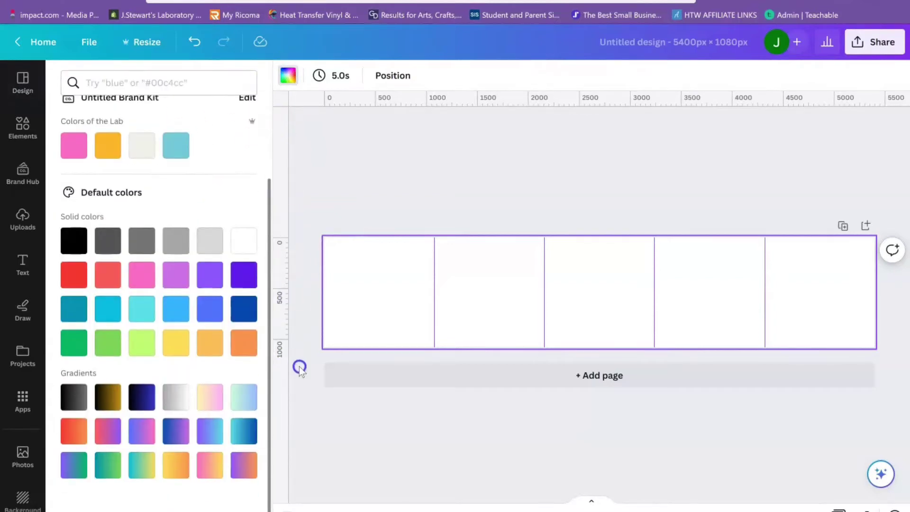
left_click(214, 466)
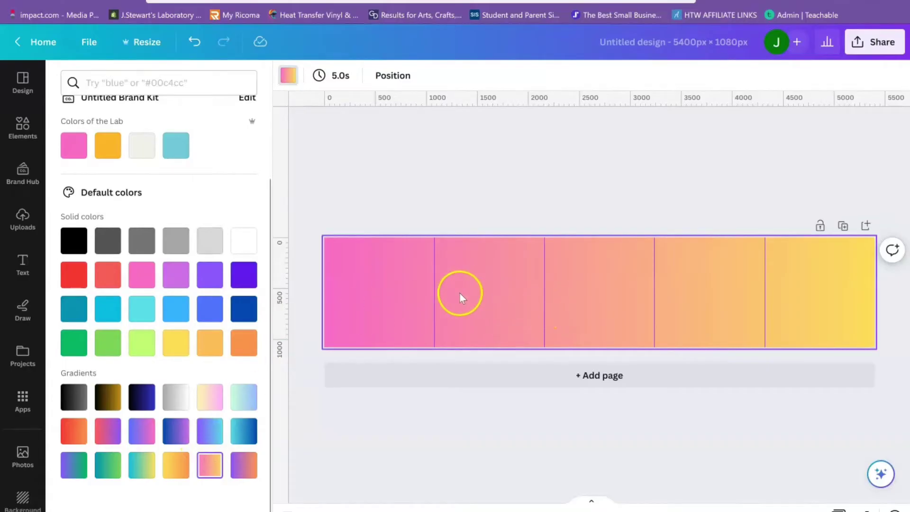
left_click(285, 76)
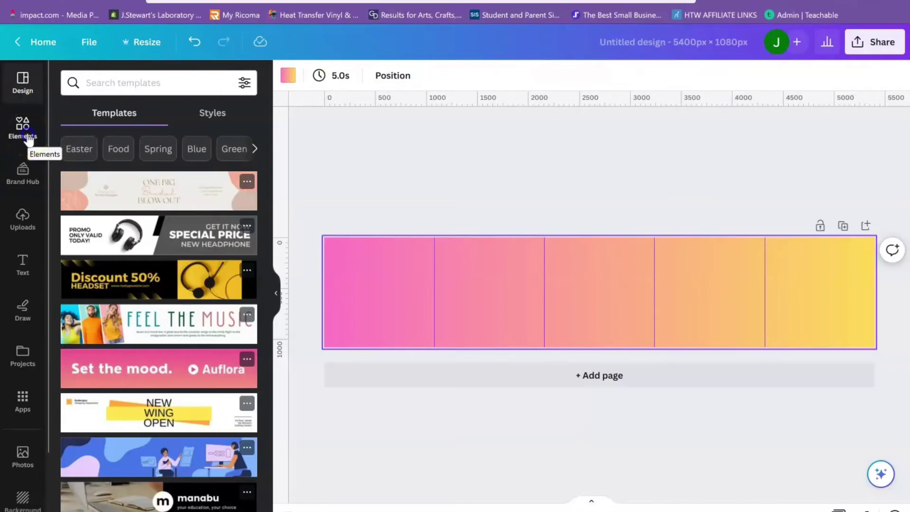
- Show the previously uploaded images in the Uploads panel
left_click(25, 132)
left_click(27, 218)
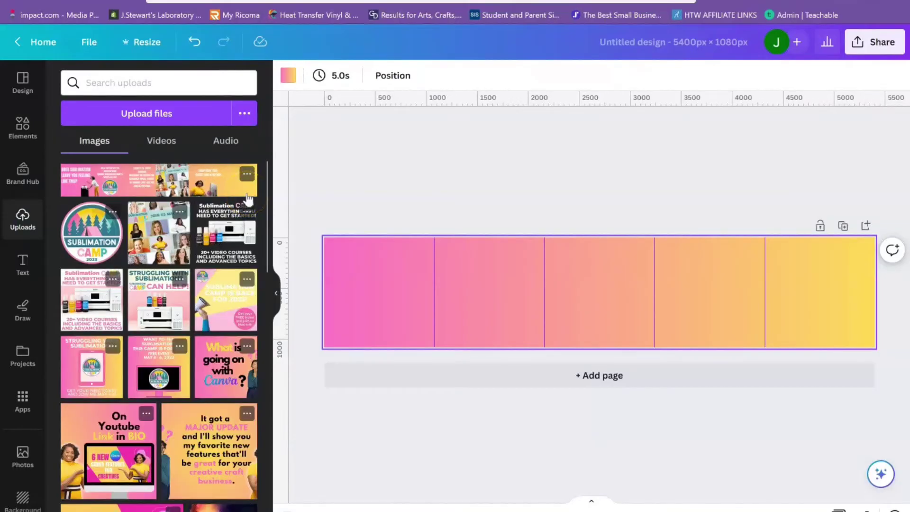
mouse_move(265, 176)
left_mouse_down()
mouse_move(272, 234)
mouse_move(263, 167)
mouse_move(265, 196)
mouse_move(268, 179)
left_mouse_up()
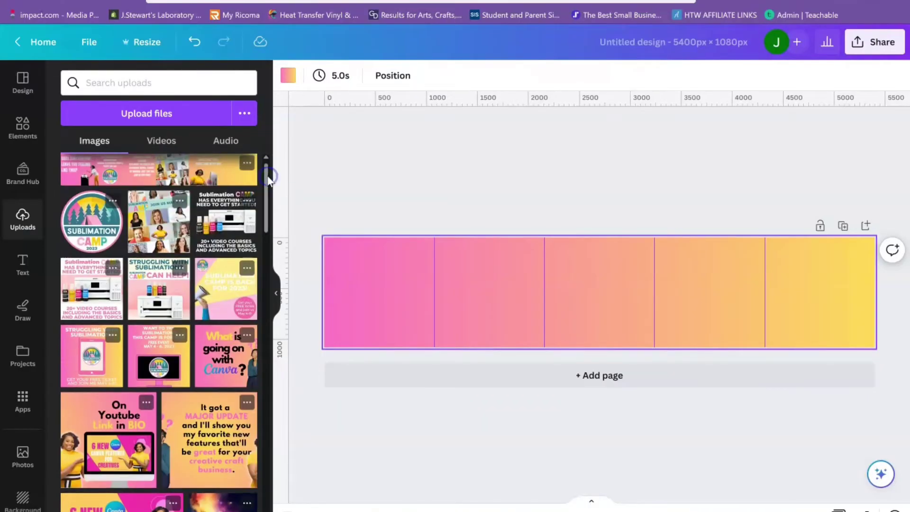
- Place and crop the Sublimation printer image on the left, then add the woman-with-hammer photo
left_click(236, 232)
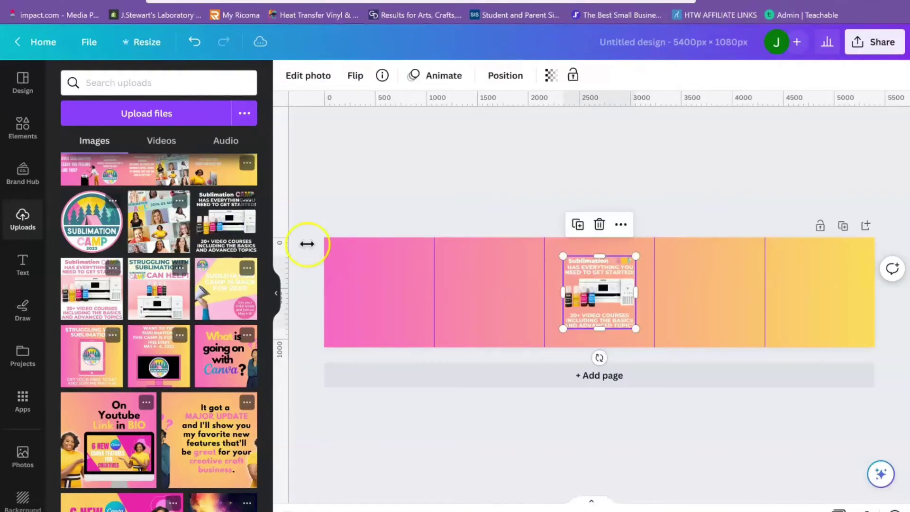
left_click_drag(617, 312, 501, 309)
left_click_drag(483, 253, 489, 274)
left_click_drag(487, 324, 423, 283)
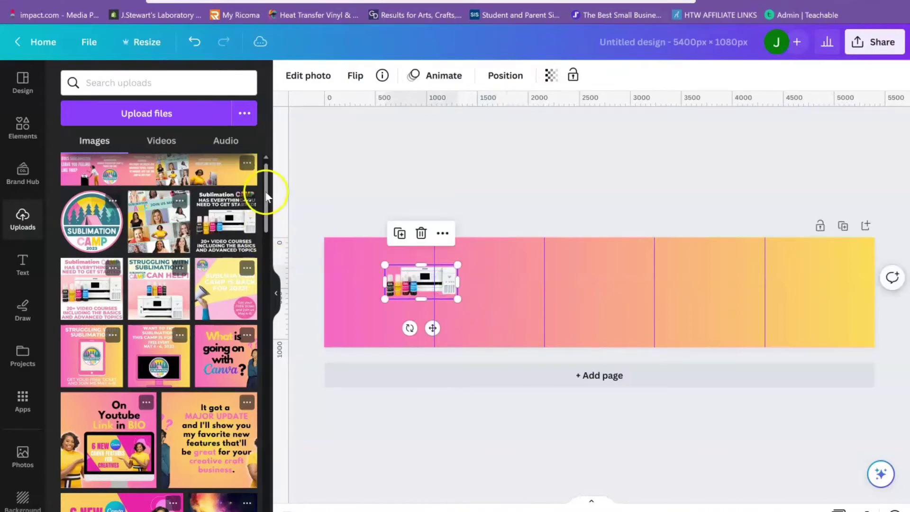
mouse_move(267, 196)
left_mouse_down()
mouse_move(280, 319)
mouse_move(276, 430)
mouse_move(288, 481)
left_mouse_up()
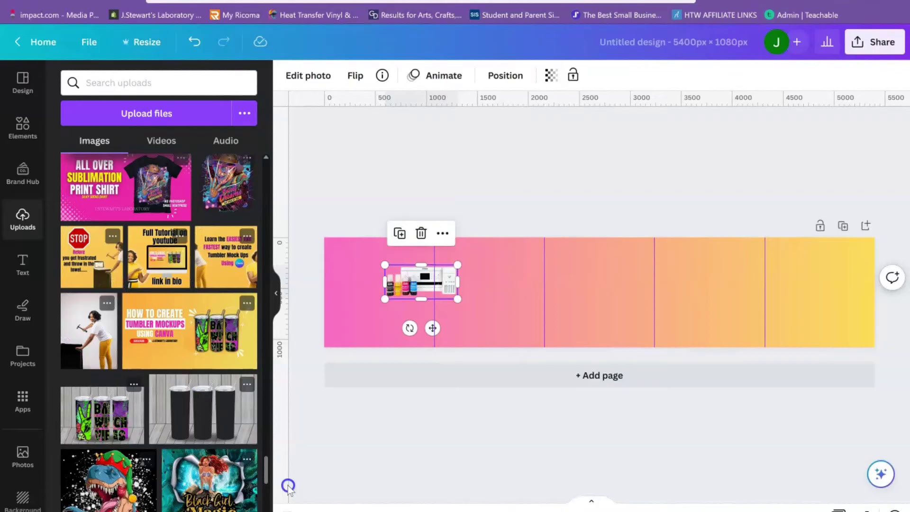
left_click(100, 337)
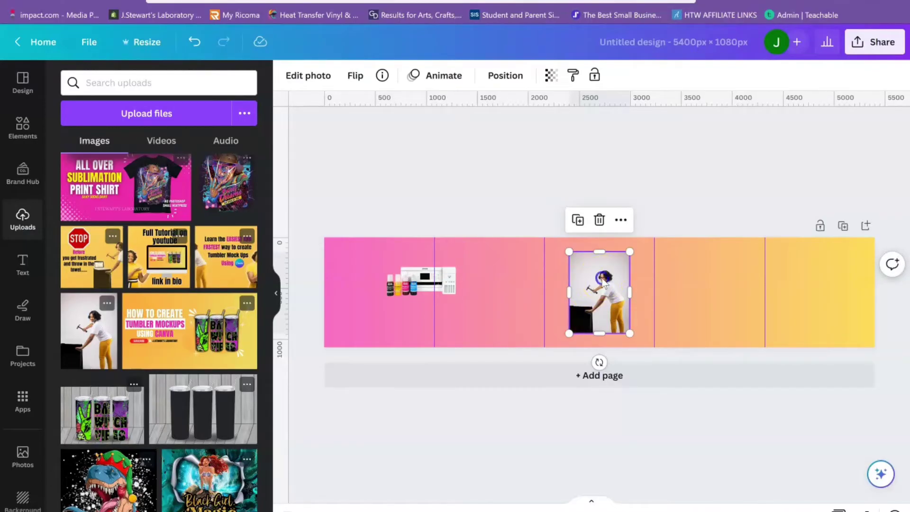
- Move the woman's photo into the first section and cut out its grey background with BG Remover
left_click_drag(589, 285, 360, 288)
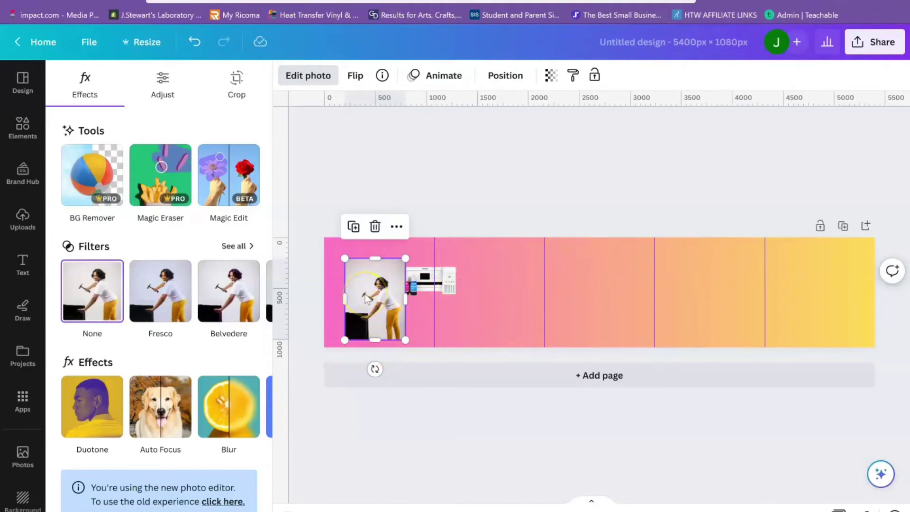
left_click(105, 172)
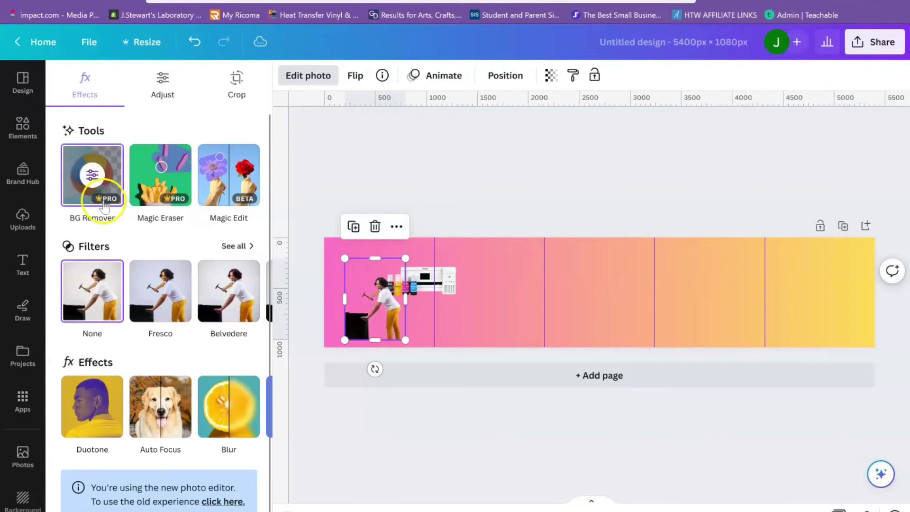
left_click(81, 213)
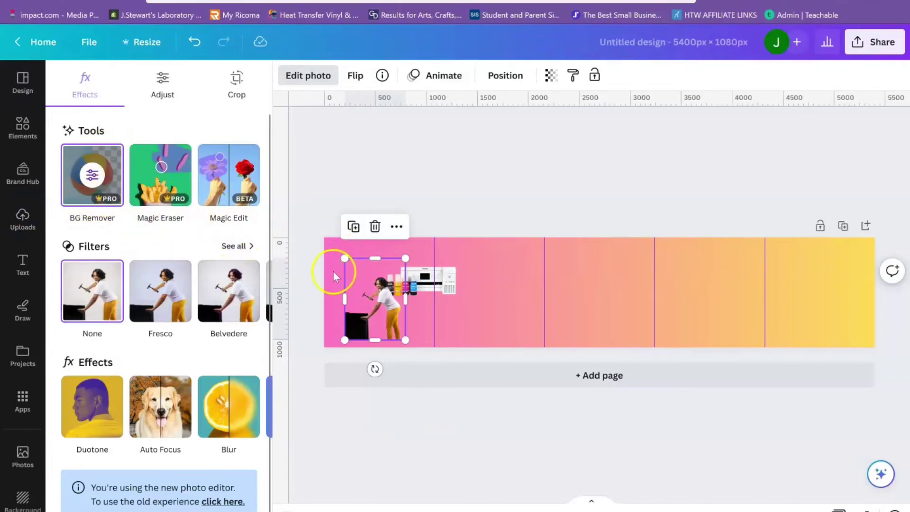
left_click(368, 303)
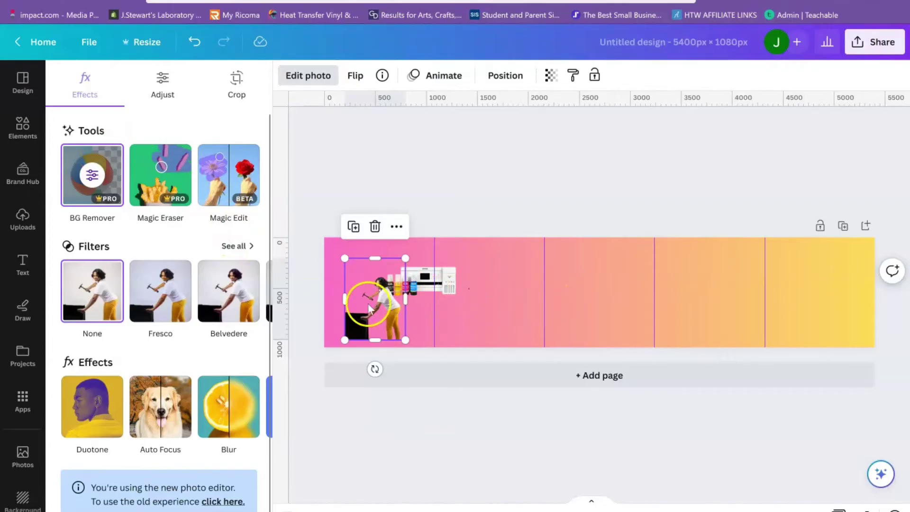
left_click(379, 302)
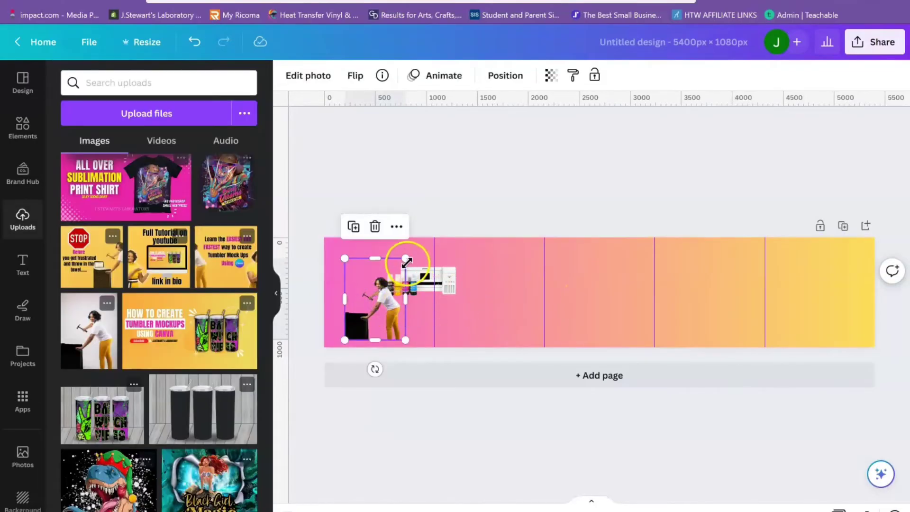
- Fit the woman photo into the first slide and set the printer on her black box
left_click_drag(406, 258, 460, 224)
left_click(386, 275)
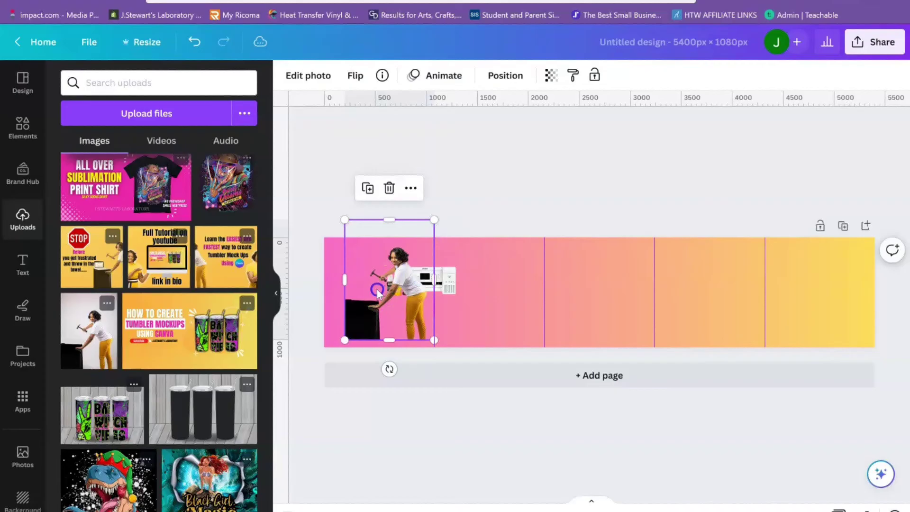
left_click_drag(377, 293, 368, 299)
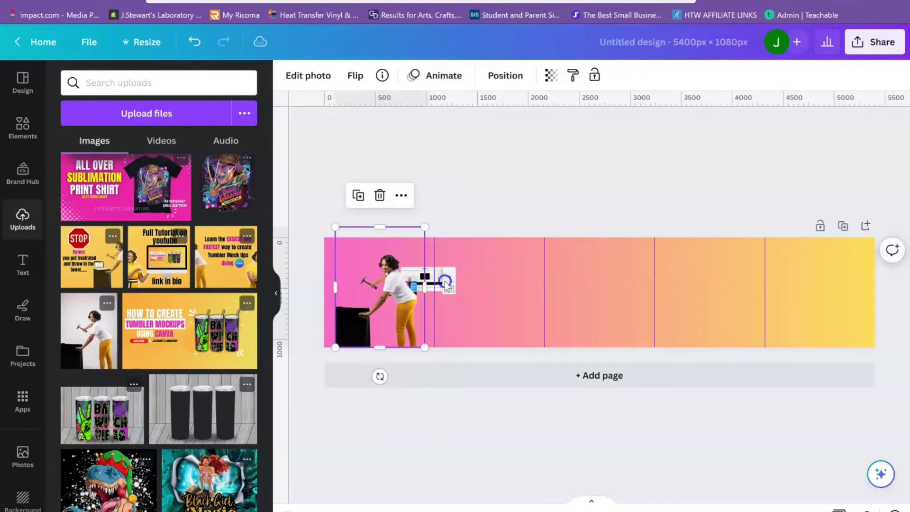
left_click(445, 285)
left_click_drag(446, 284, 603, 289)
left_click(388, 300)
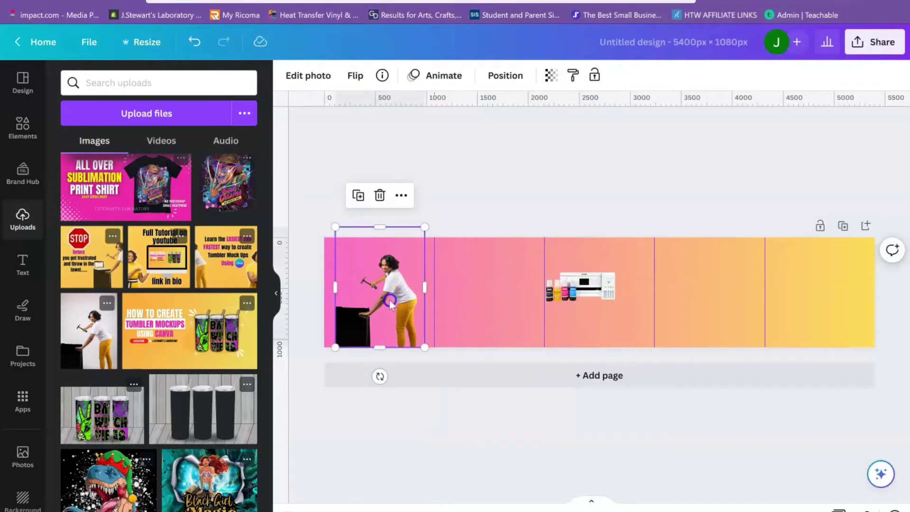
left_click_drag(388, 300, 425, 302)
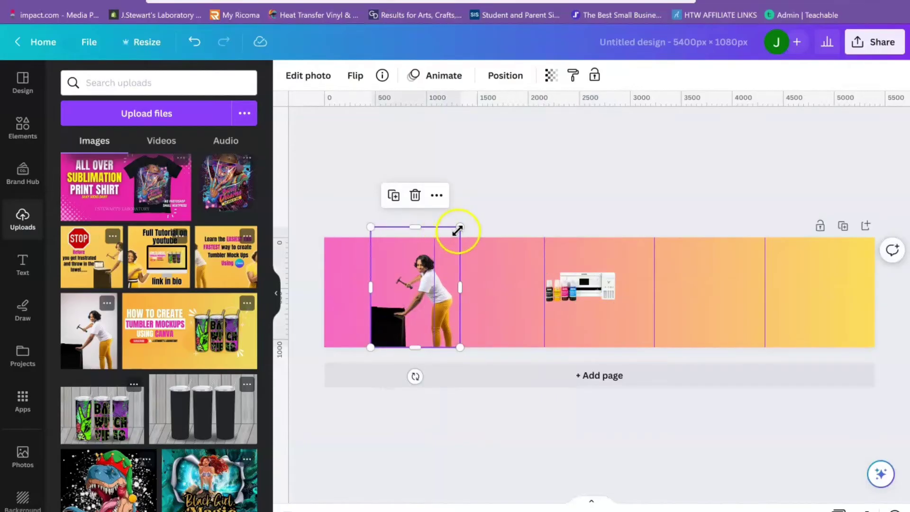
left_click_drag(458, 230, 447, 243)
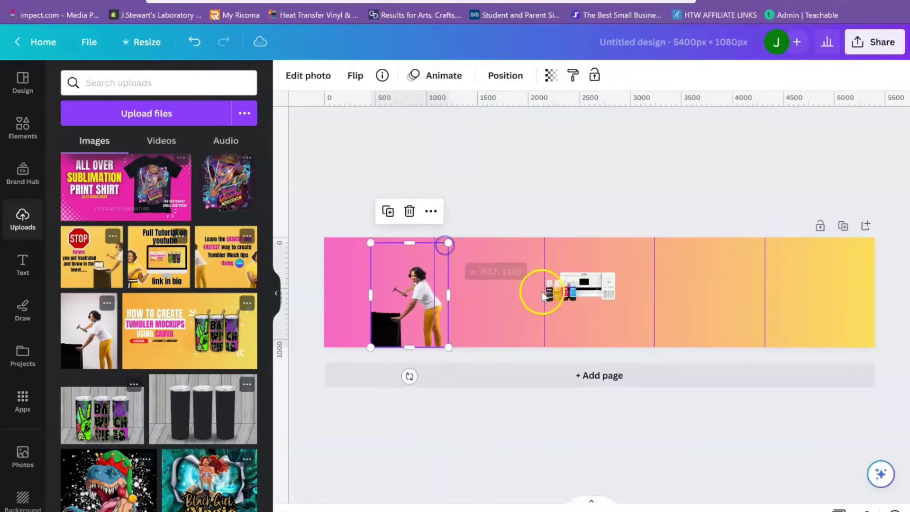
left_click(586, 289)
left_click_drag(586, 289, 487, 294)
- Shrink the selected woman-and-printer group and move it into the second slide
left_click(332, 293)
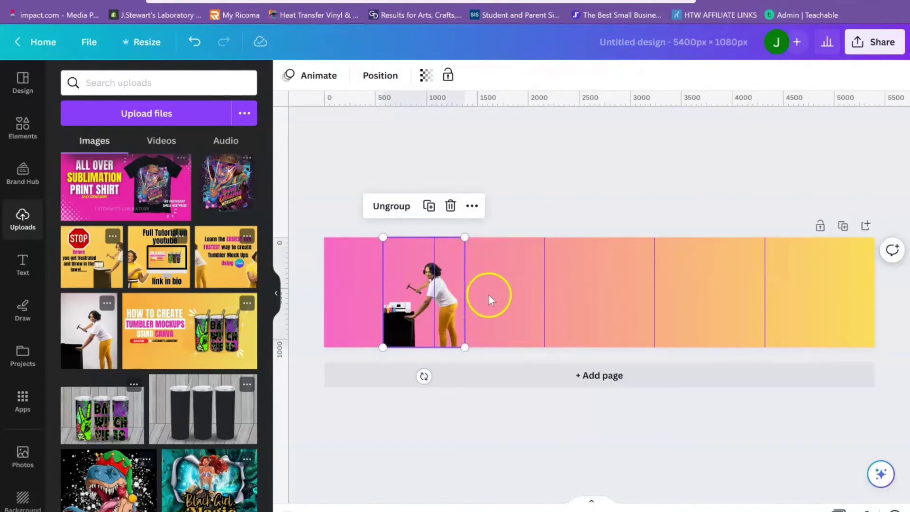
left_click_drag(436, 280, 358, 279)
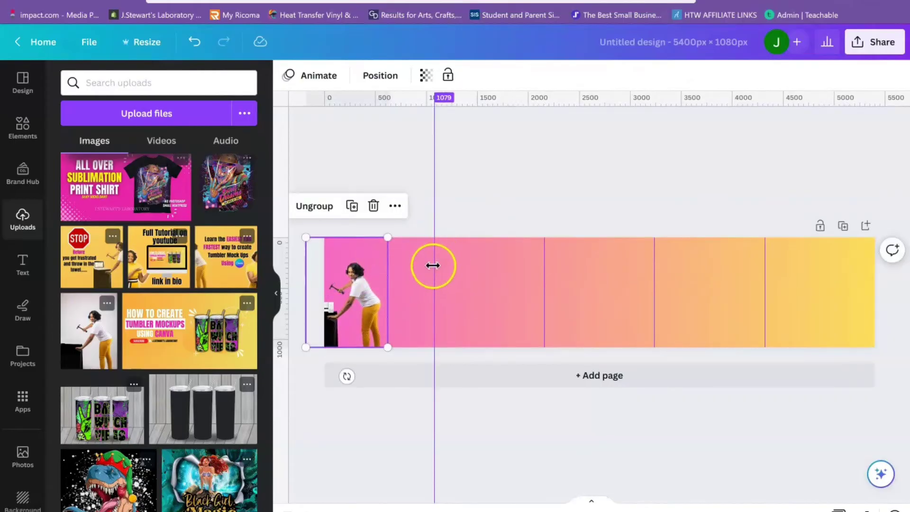
left_click_drag(349, 294, 384, 292)
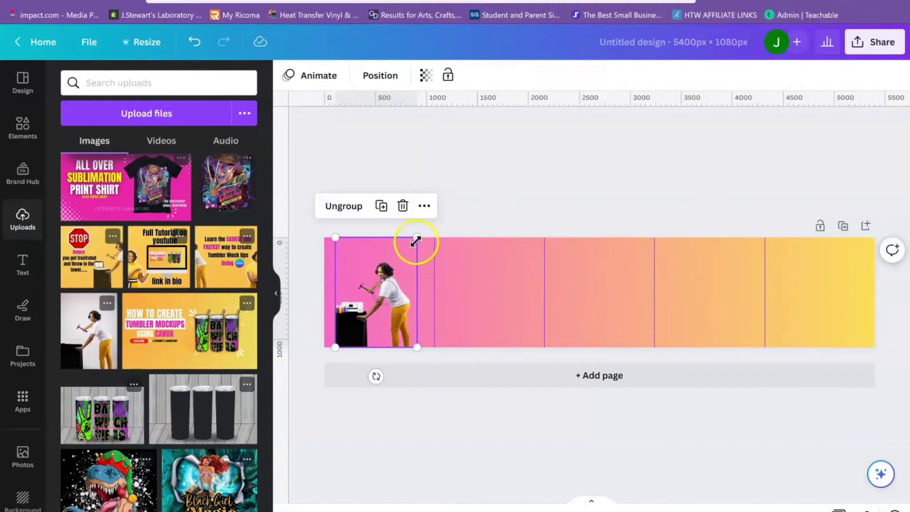
left_click_drag(417, 238, 404, 265)
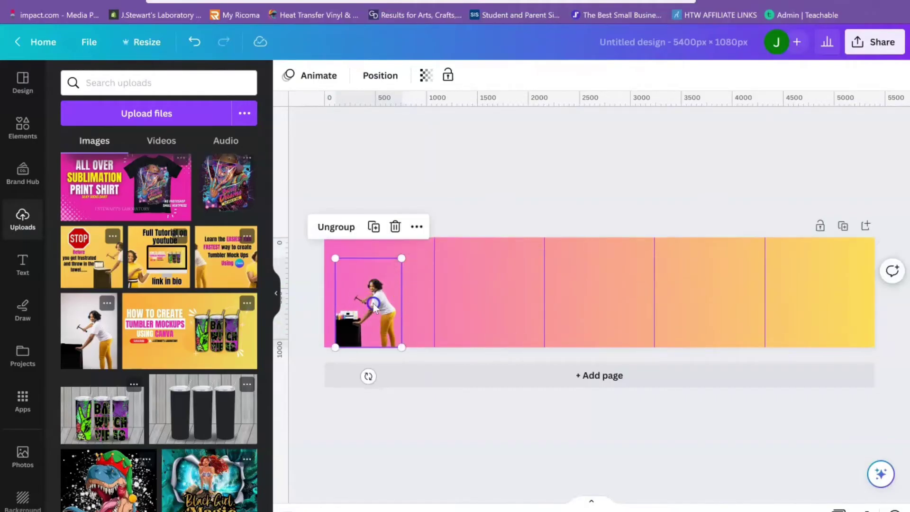
mouse_move(377, 303)
left_mouse_down()
mouse_move(392, 305)
mouse_move(370, 298)
left_mouse_up()
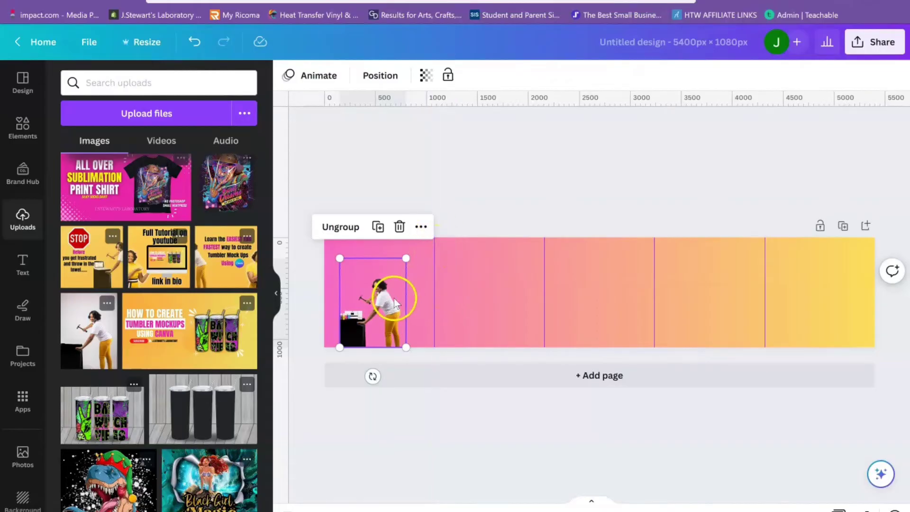
left_click_drag(391, 299, 509, 299)
left_click(374, 294)
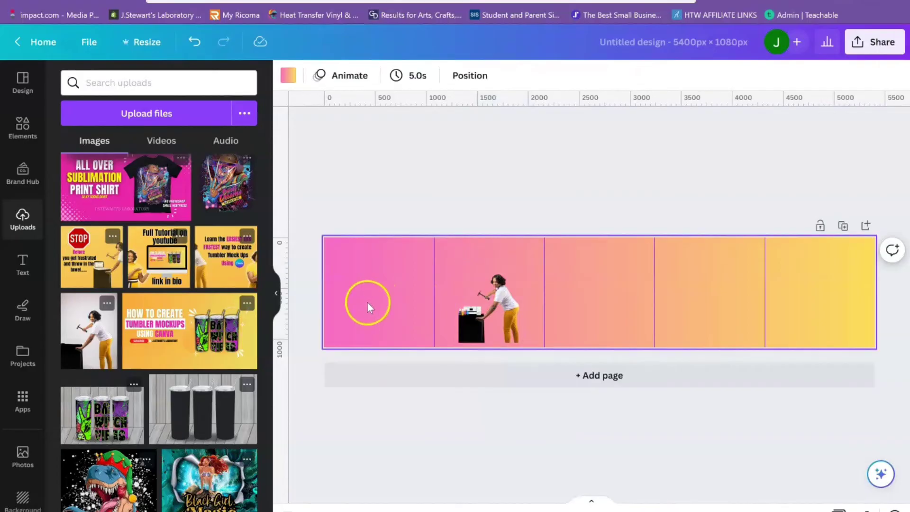
- Add a large placeholder text box at the first slide's top-left corner
key("t")
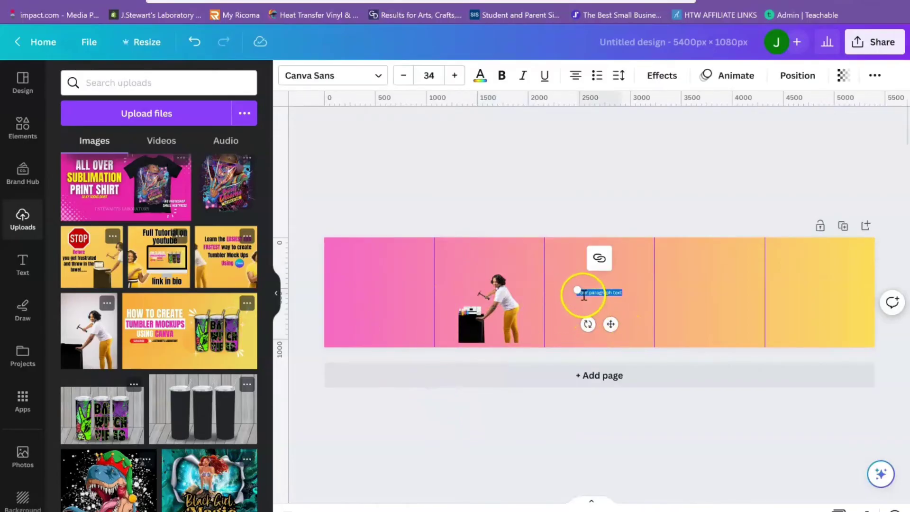
left_click_drag(575, 288, 519, 284)
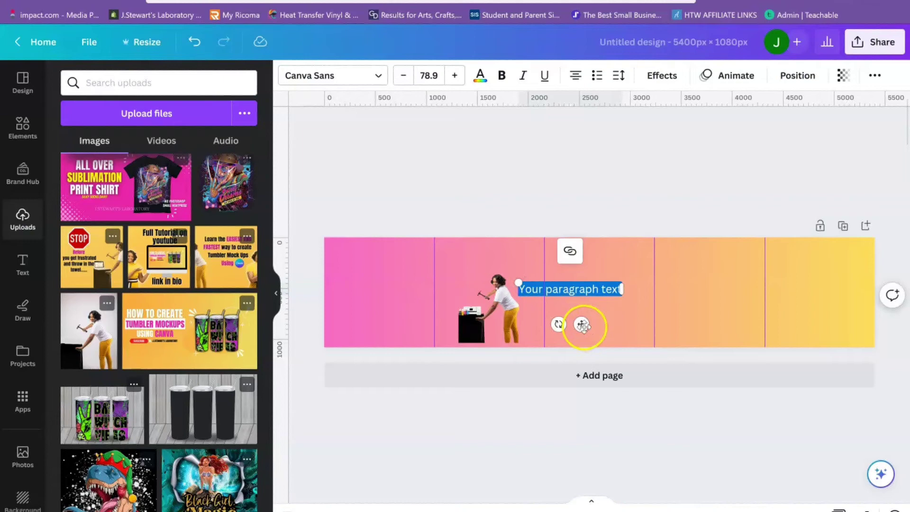
left_click_drag(582, 325, 405, 309)
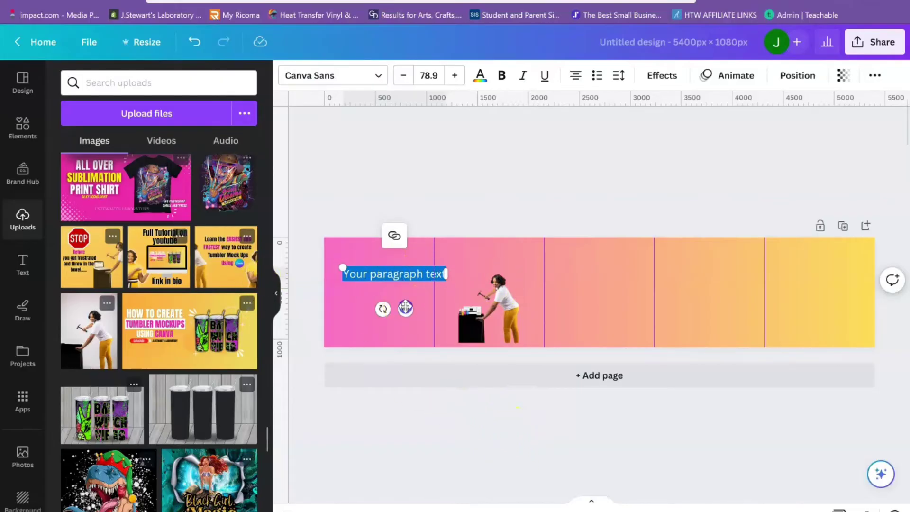
left_click_drag(405, 308, 387, 295)
- Shrink the woman-and-printer photo to about 590 × 793 and centre it on the first slide border
left_click_drag(506, 310, 444, 309)
left_click_drag(459, 259, 456, 271)
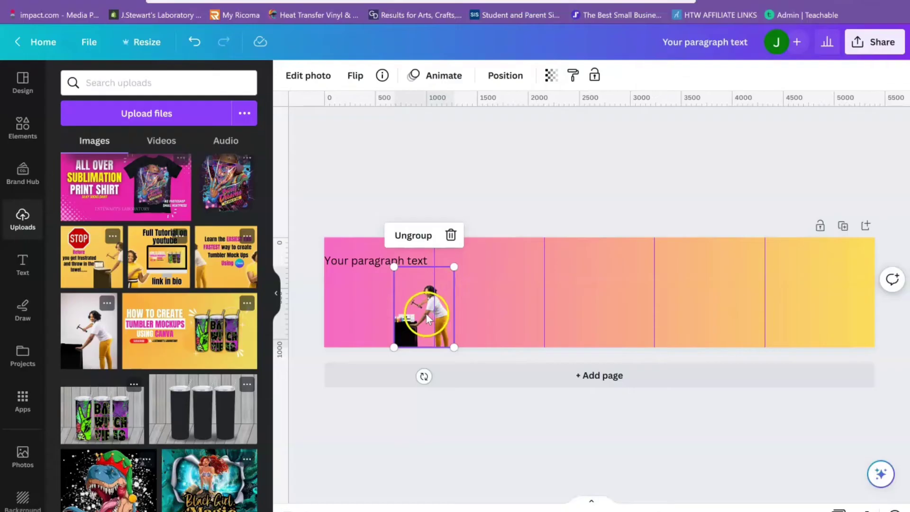
left_click_drag(425, 314, 424, 310)
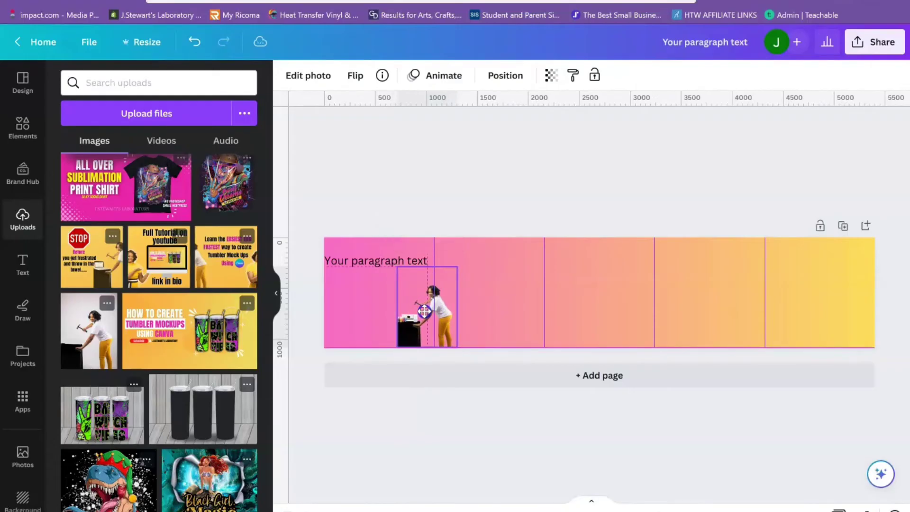
- Replace the placeholder with "Does Sublimation leave you feeling like this?!?!"
left_click(369, 260)
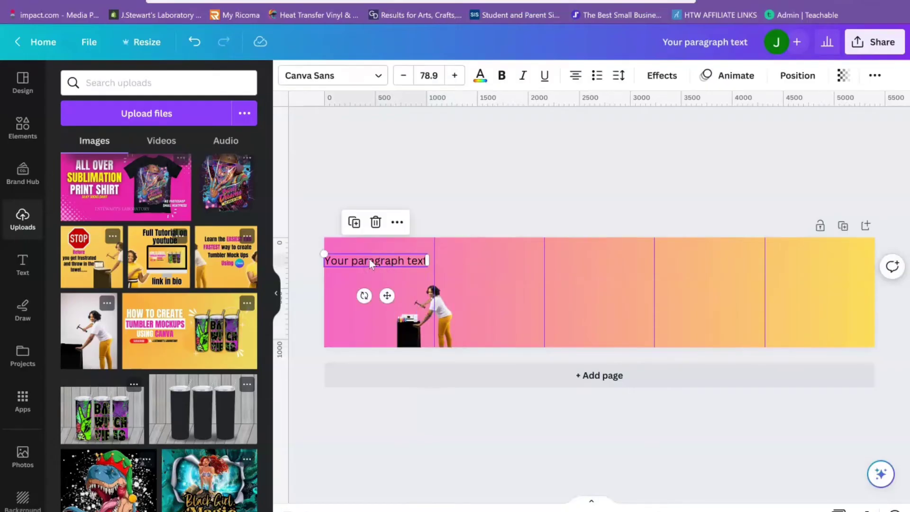
double_click(370, 261)
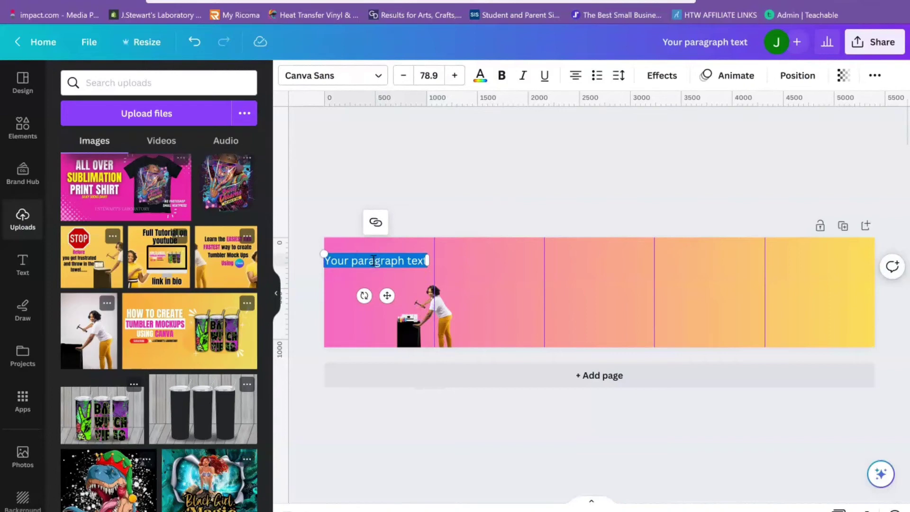
type("Do")
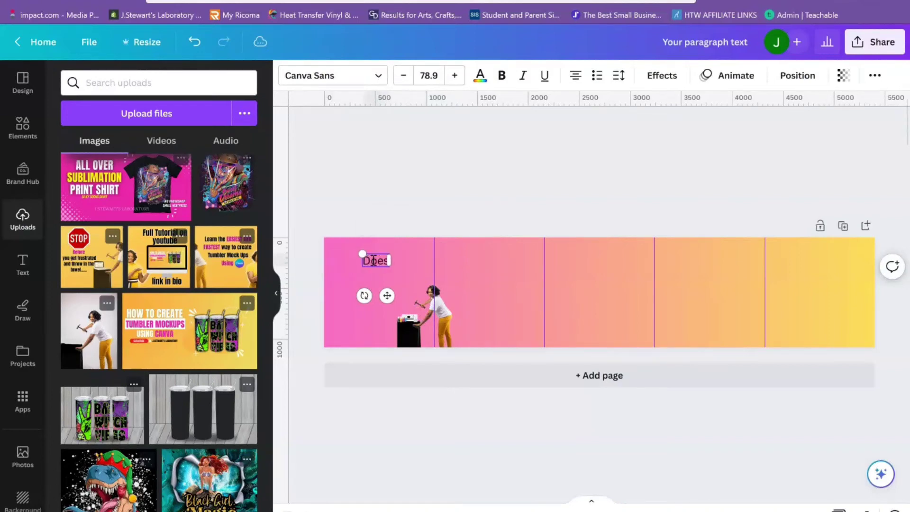
type("es Sublimat")
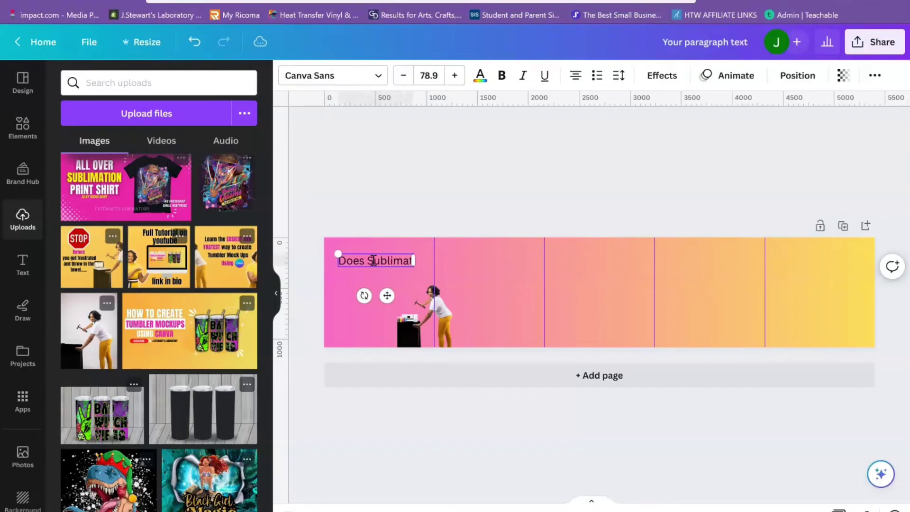
type("ion le")
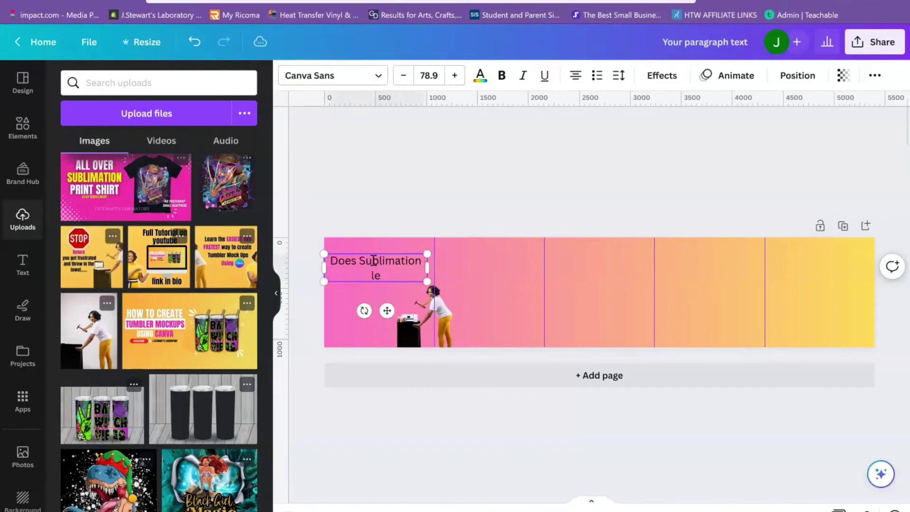
type("ave you feeling like this")
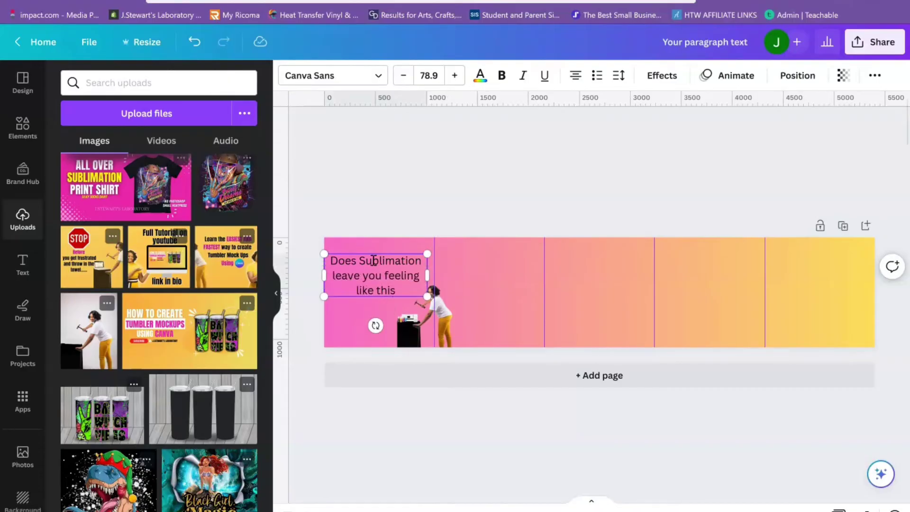
type("?!?!")
mouse_move(370, 298)
left_mouse_down()
mouse_move(383, 297)
mouse_move(374, 300)
left_mouse_up()
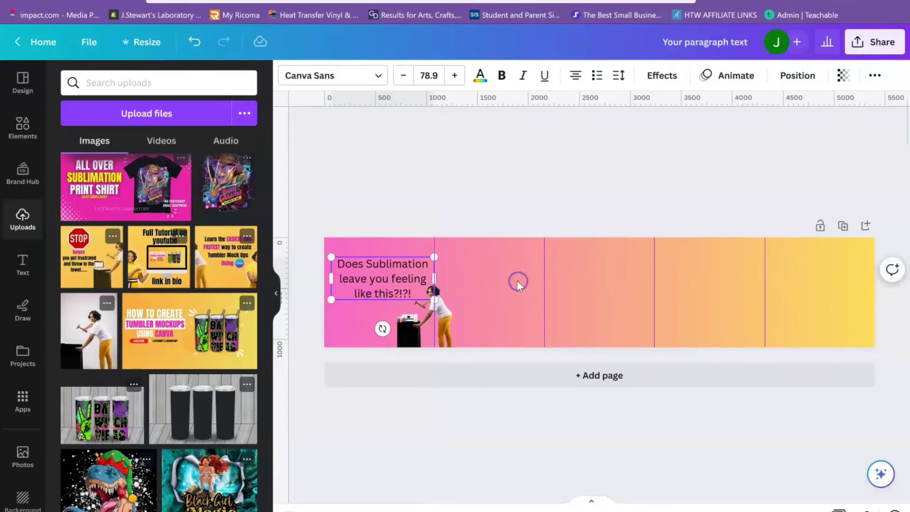
left_click(518, 282)
- Duplicate the question text and move the copy into the second slide
left_click(402, 268)
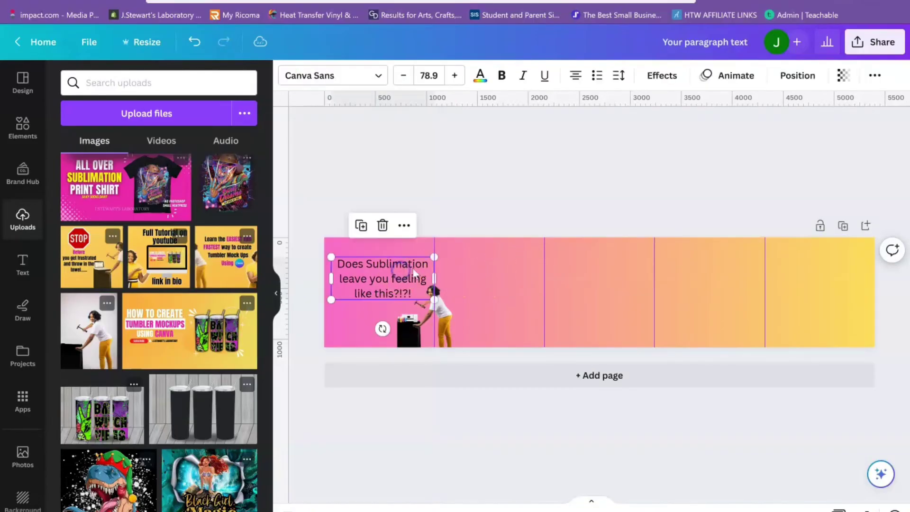
left_click(361, 225)
left_click_drag(427, 280, 478, 280)
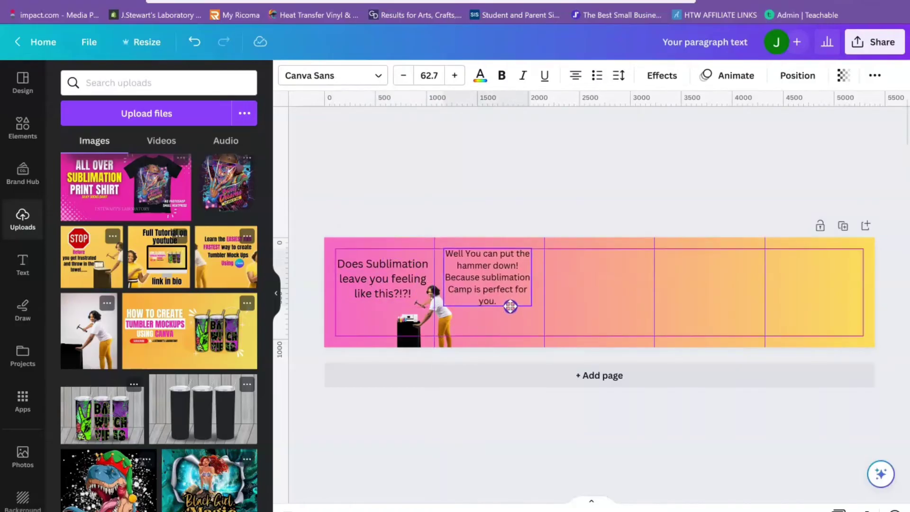
left_click_drag(510, 307, 510, 307)
left_click(601, 324)
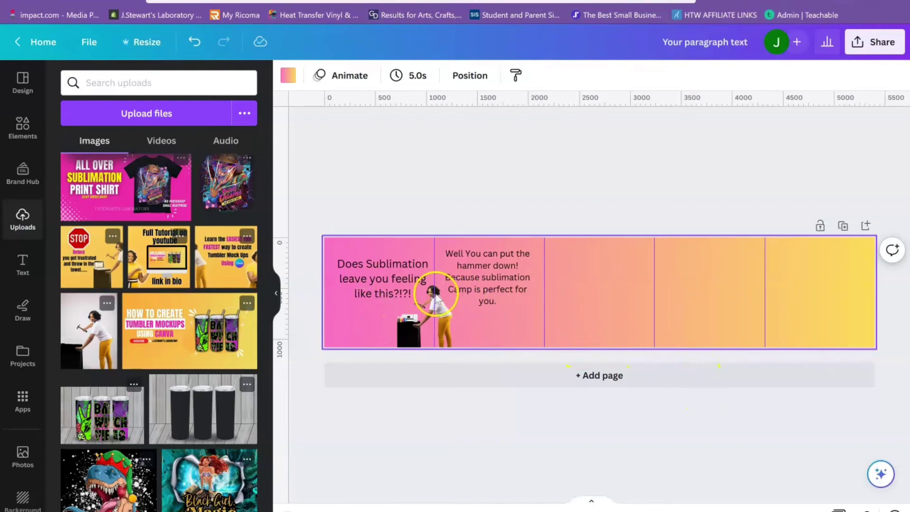
- Add the Sublimation Camp logo from Uploads, resize it to 610 × 610, and place it in the third slide
mouse_move(269, 445)
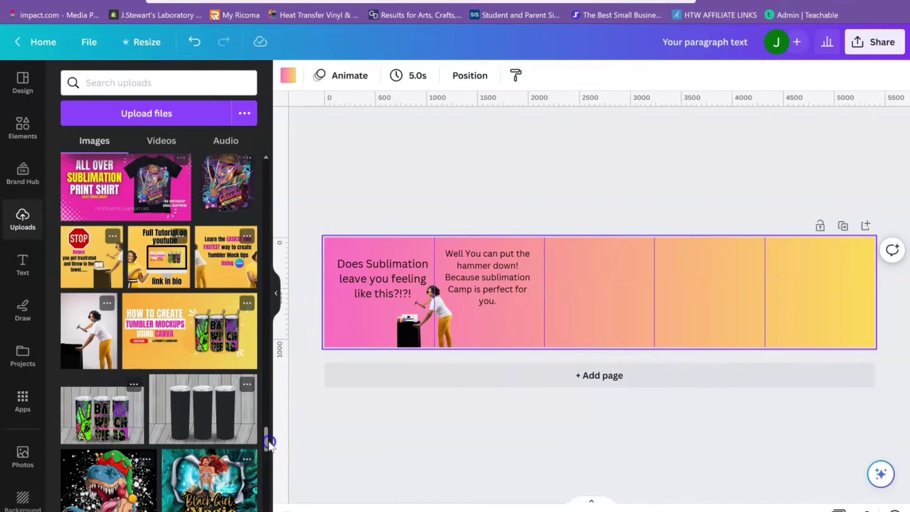
left_click_drag(269, 445, 286, 161)
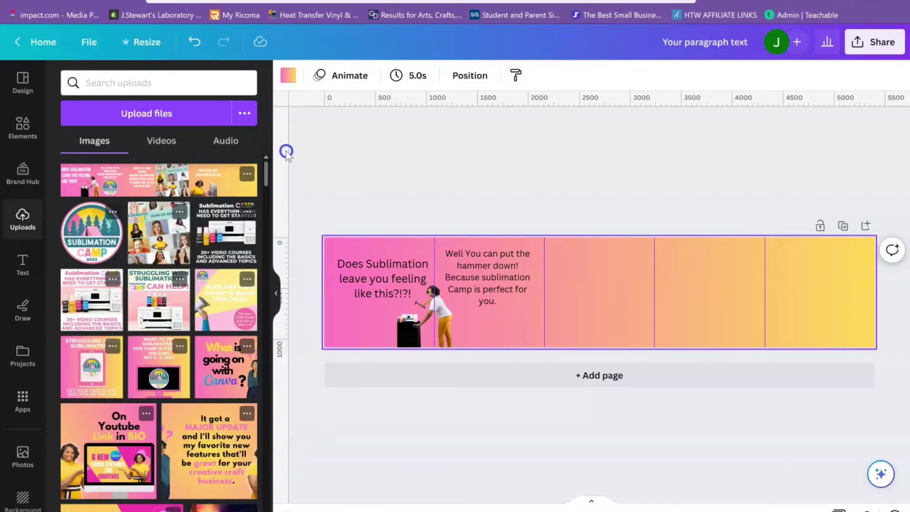
left_click(78, 237)
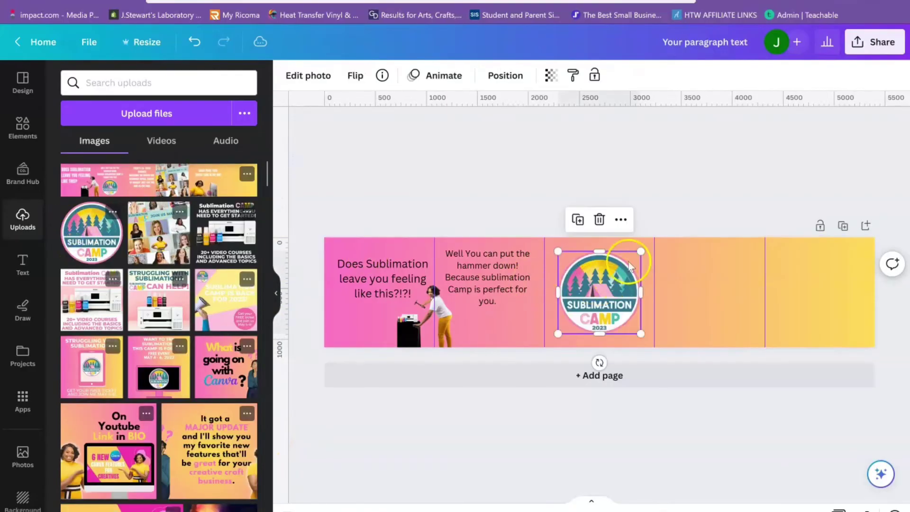
left_click_drag(636, 249, 575, 290)
left_click_drag(525, 313, 529, 313)
left_click_drag(509, 279, 520, 288)
left_click_drag(535, 321, 569, 322)
left_click(616, 317)
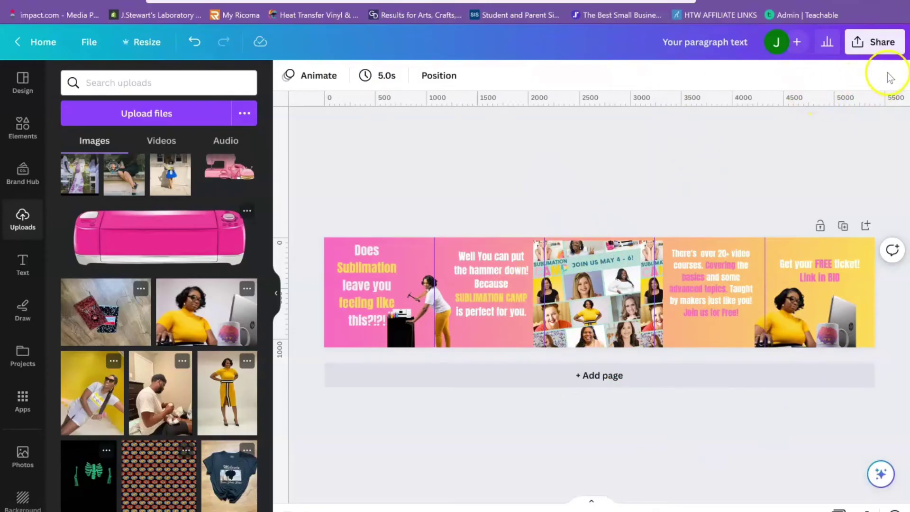
- Download the 5,400 × 1,080 px carousel as a PNG through Share > Download, then open a new browser tab
left_click(881, 42)
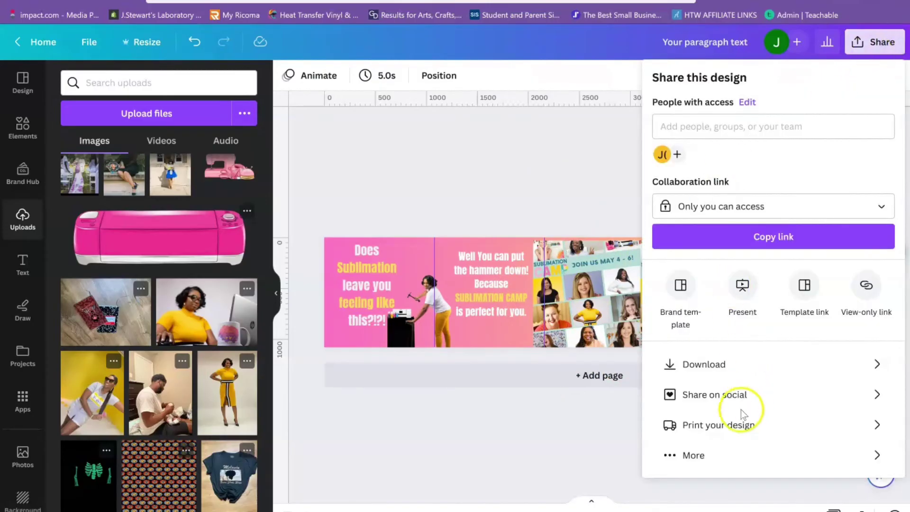
left_click(724, 363)
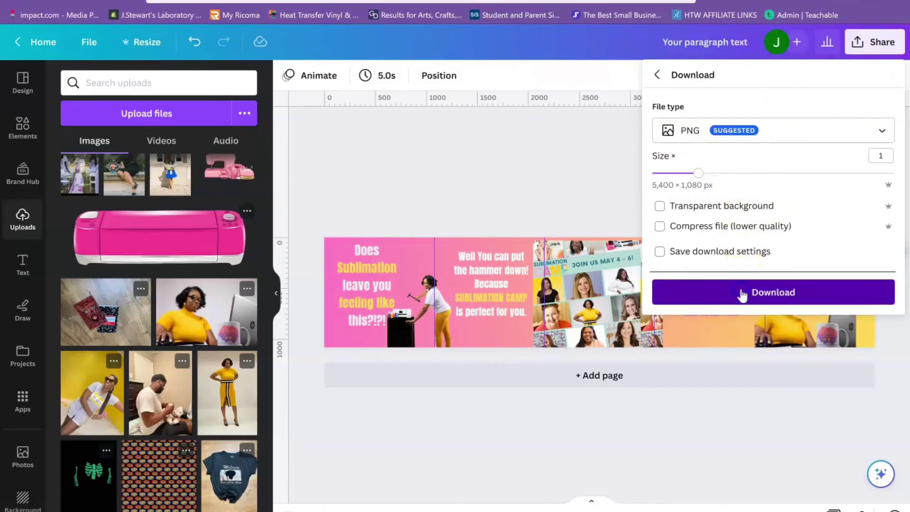
left_click(742, 293)
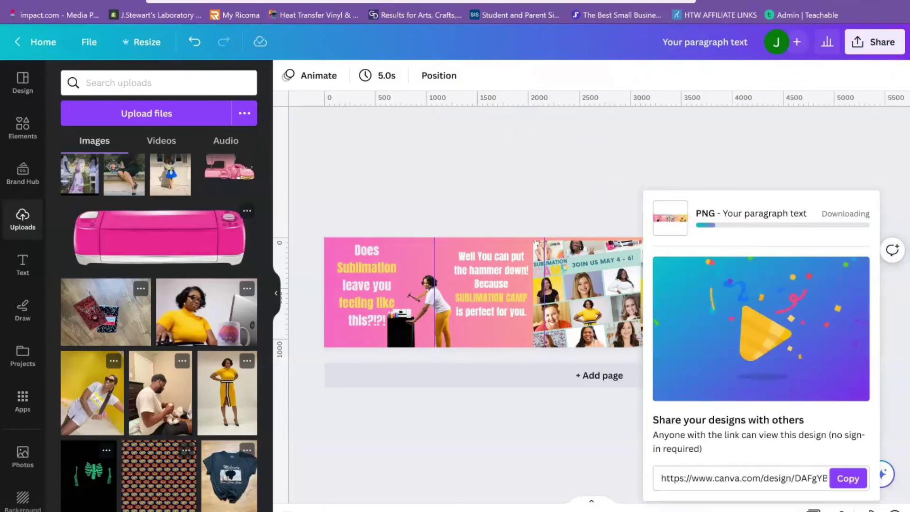
key("ctrl+t")
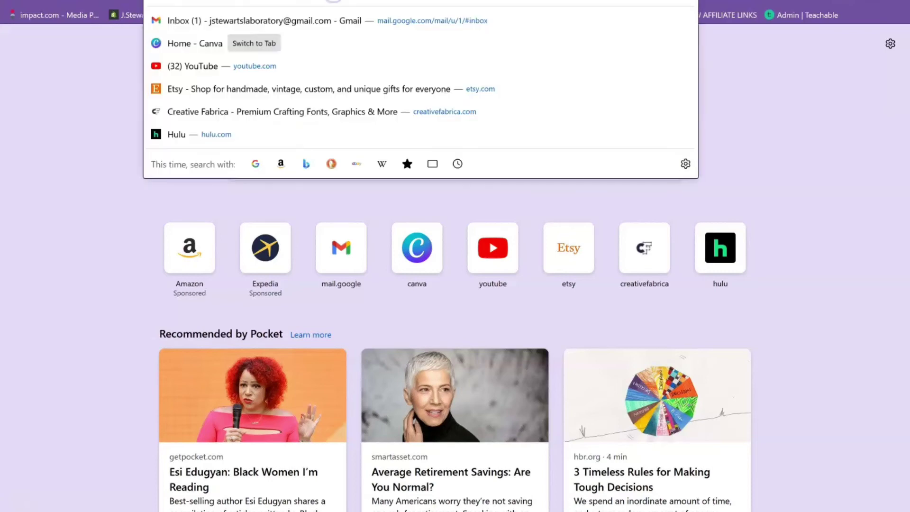
- Go to pinetools.com and run a first search for 'split'
type("pine")
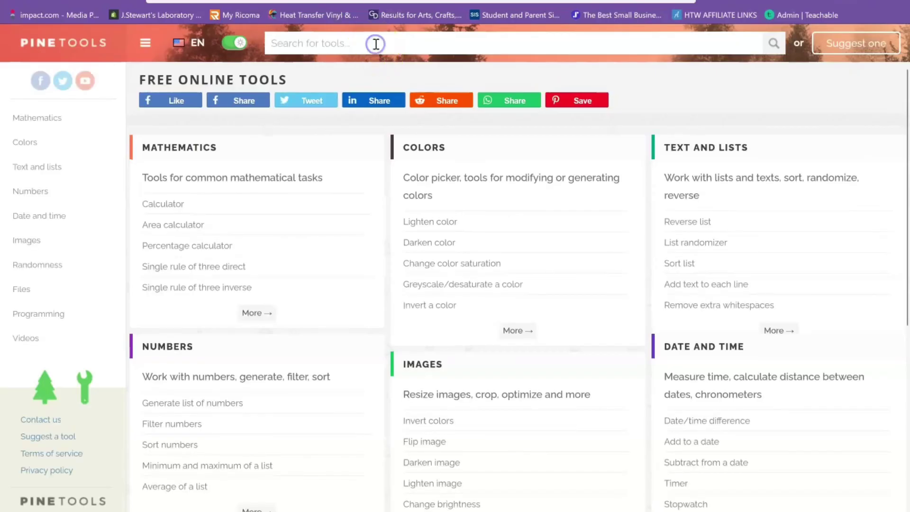
type("sp")
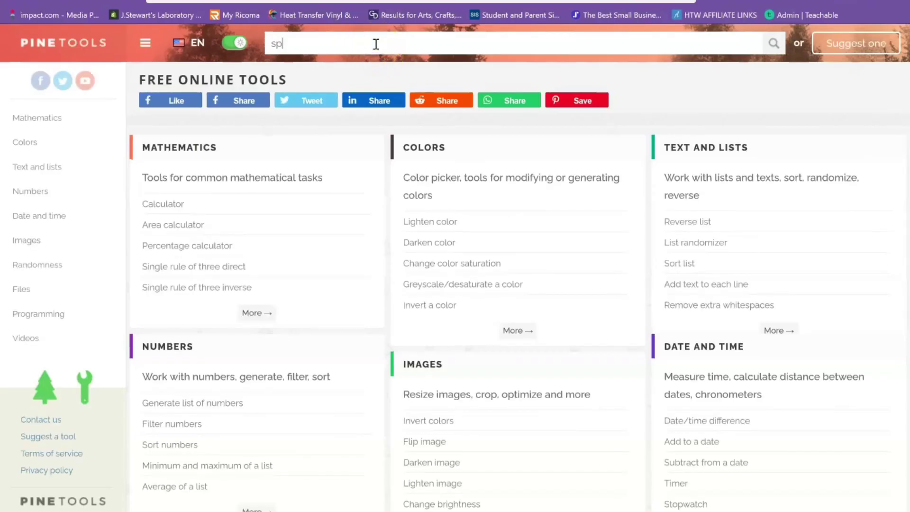
type("lit")
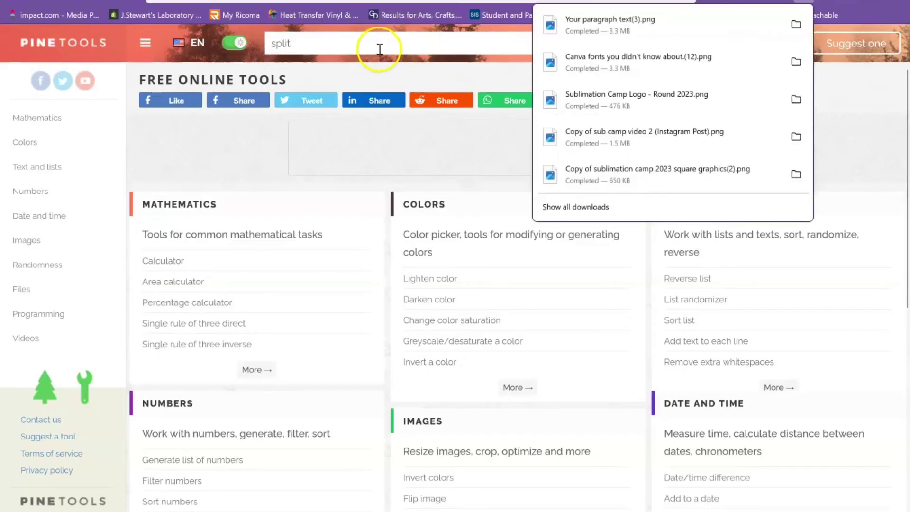
left_click(379, 47)
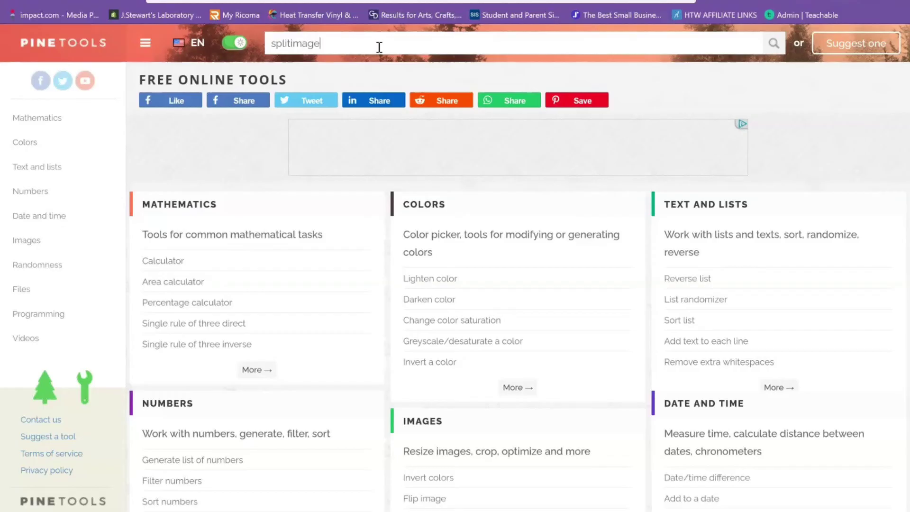
left_click(294, 47)
key("Return")
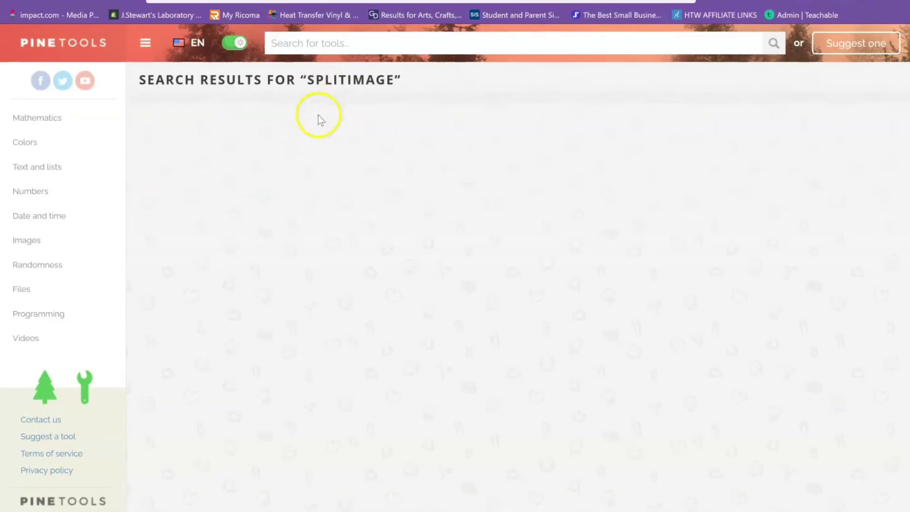
- Search the Pine Tools tool list for the 'split image' suggestion
left_click(340, 43)
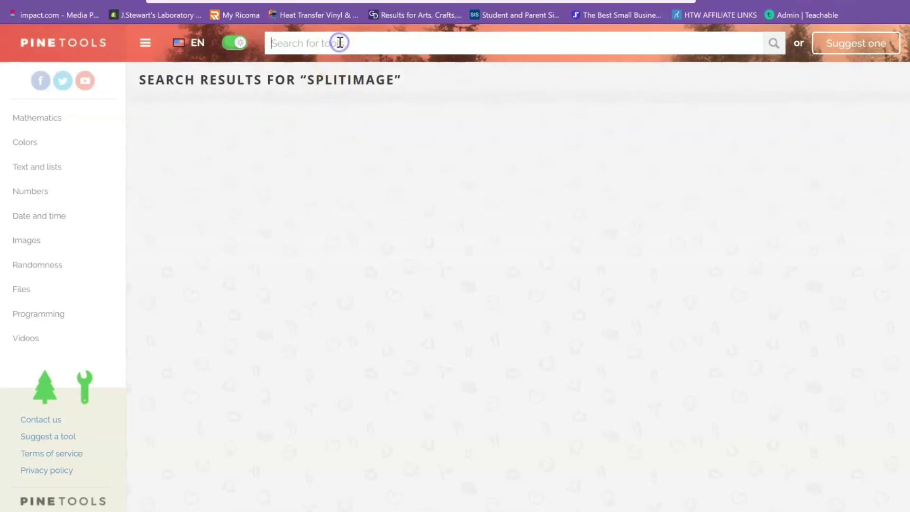
type("plit")
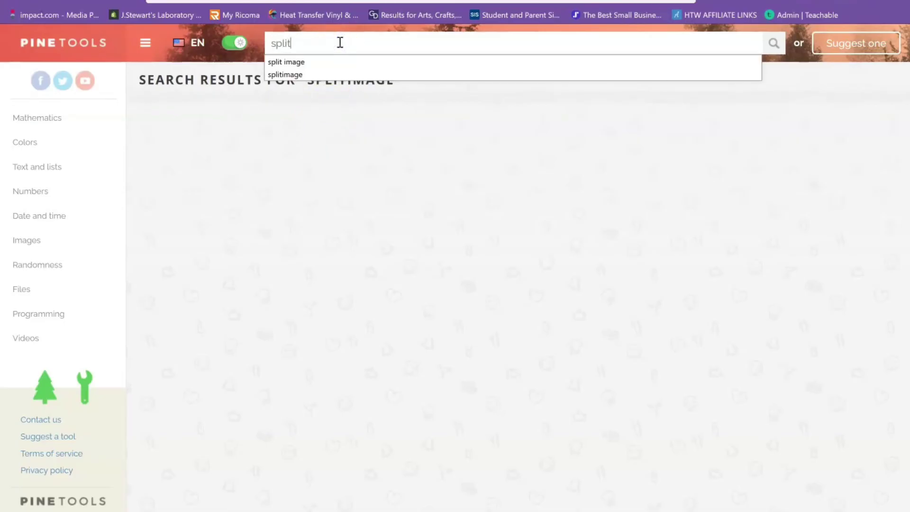
key("Down")
key("Return")
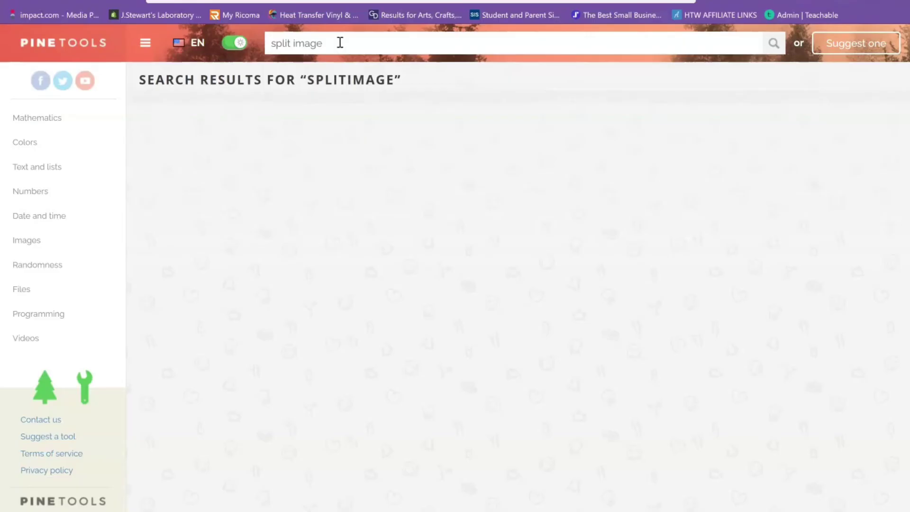
left_click(749, 50)
left_click(749, 49)
key("Return")
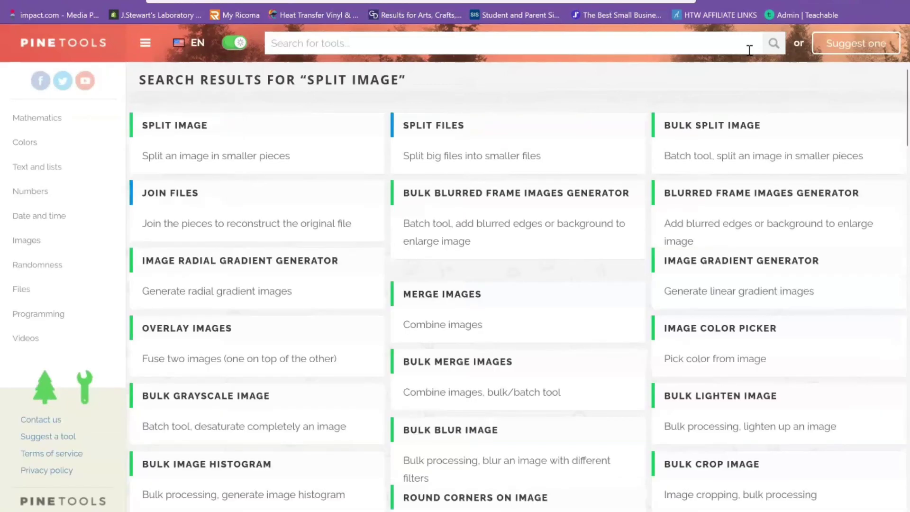
- Open the Split Image tool and load Your paragraph text(3).png
left_click(162, 126)
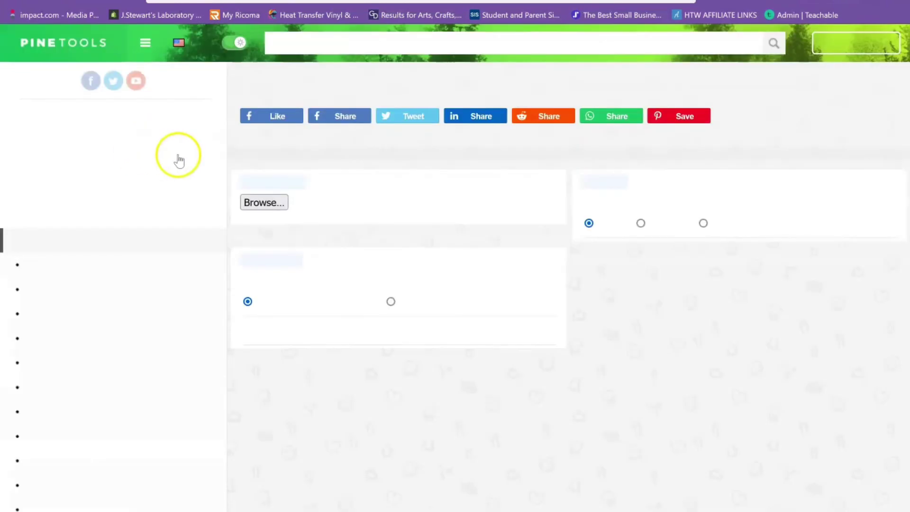
left_click(164, 202)
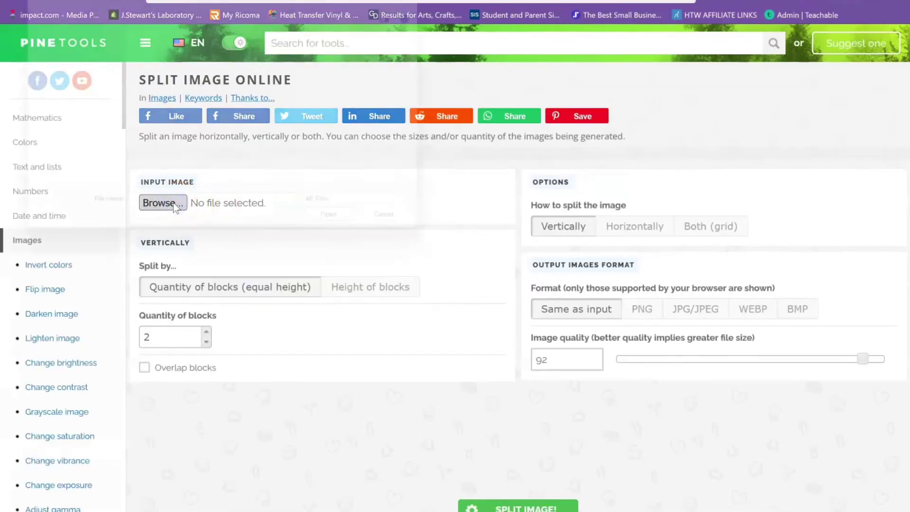
left_click(156, 60)
left_click(349, 233)
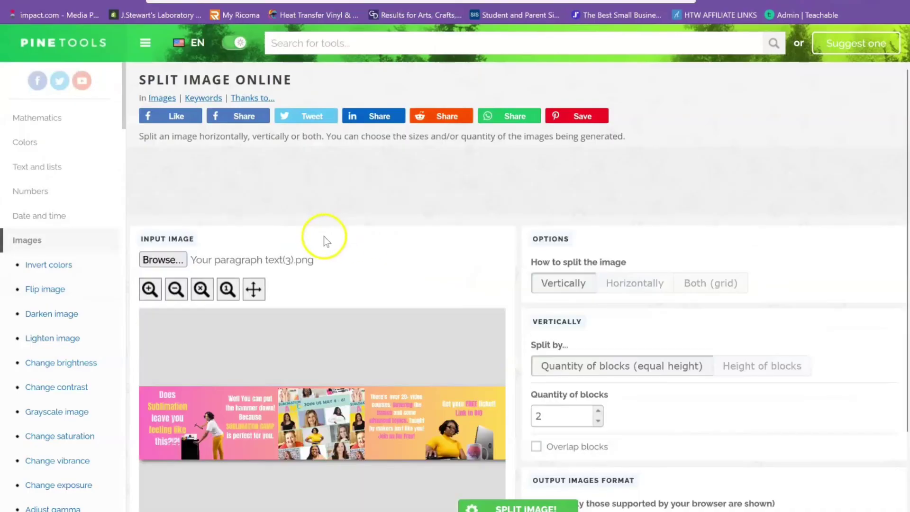
- Set the split to Horizontally with a block width of 1080 px
scroll(603, 193, "down", 2)
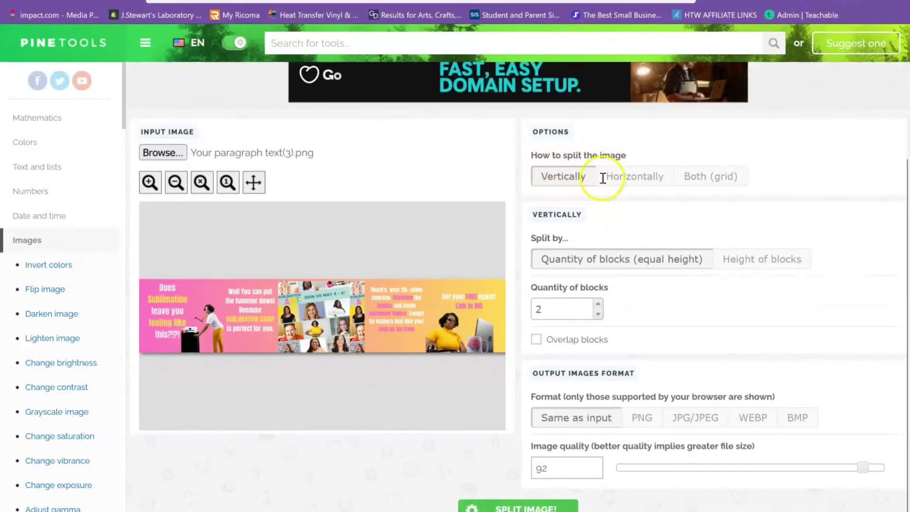
left_click(638, 184)
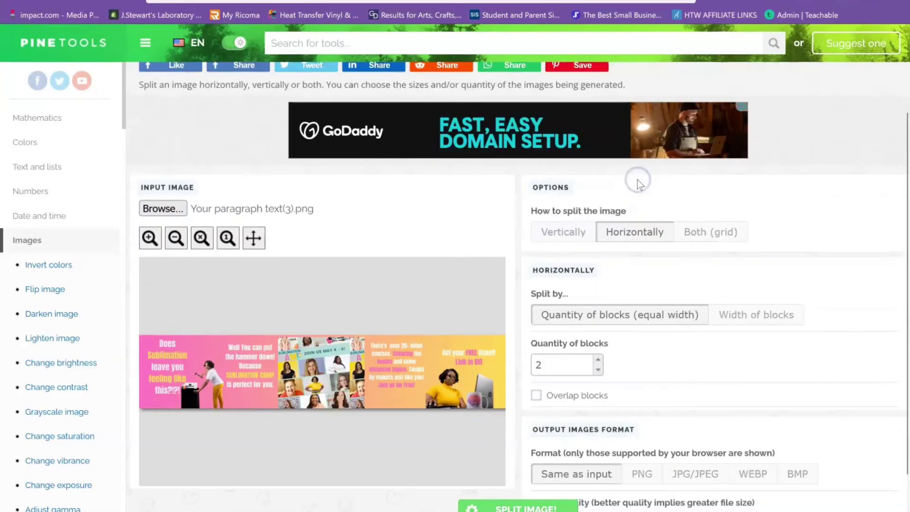
scroll(898, 171, "down", 1)
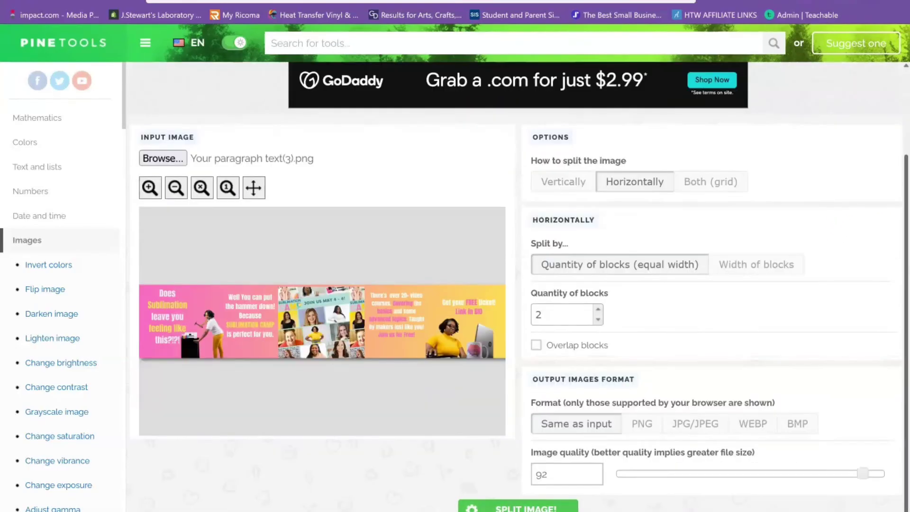
left_click(766, 261)
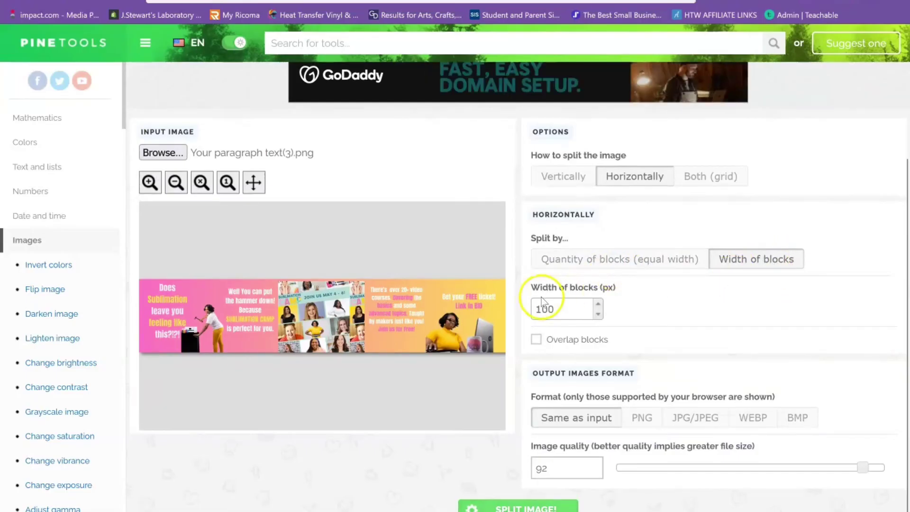
left_click(563, 309)
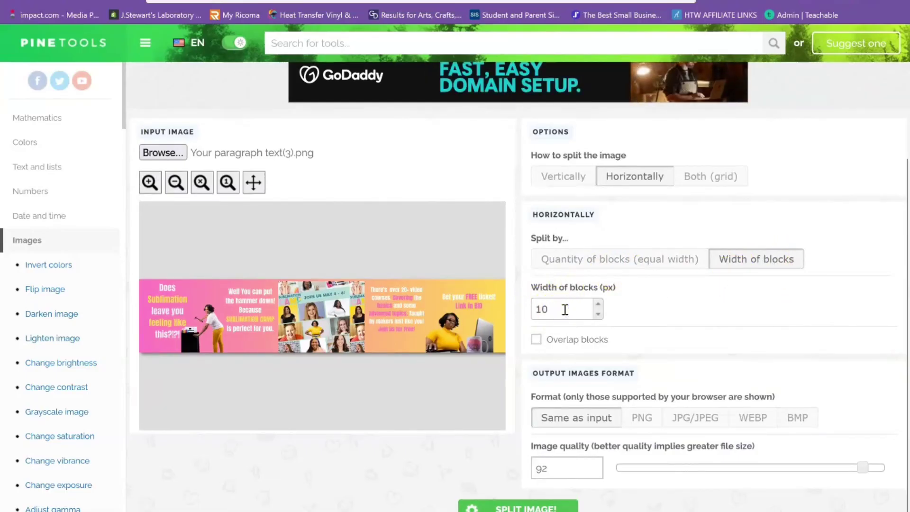
type("80")
left_click(497, 508)
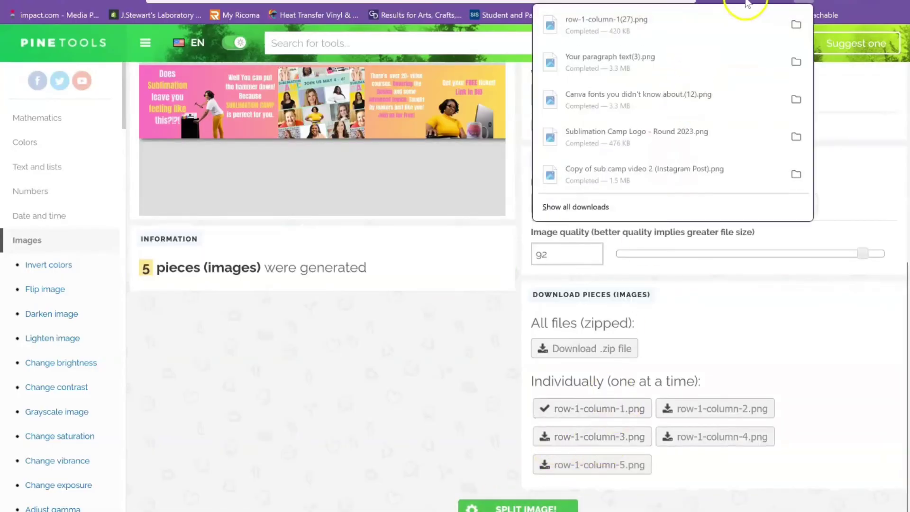
- Download all five 1080 px pieces as the PineTools.com zip file
left_click(759, 29)
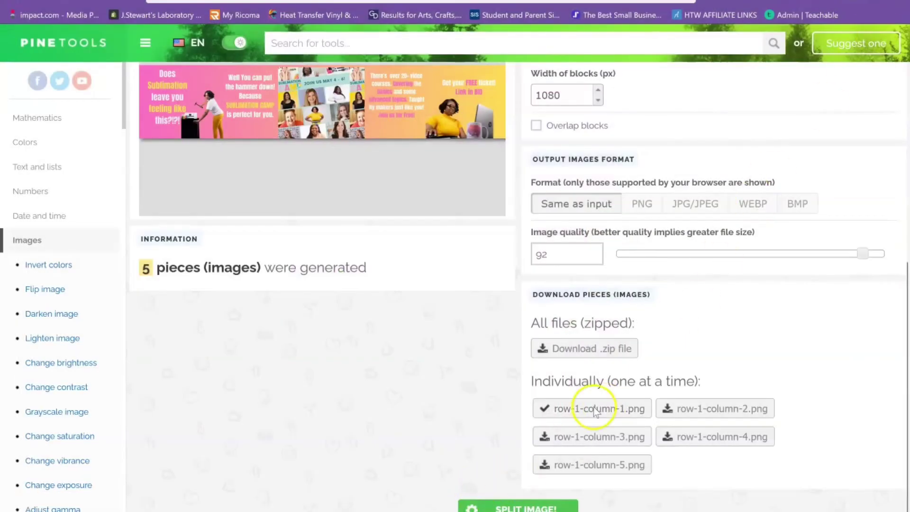
left_click(594, 351)
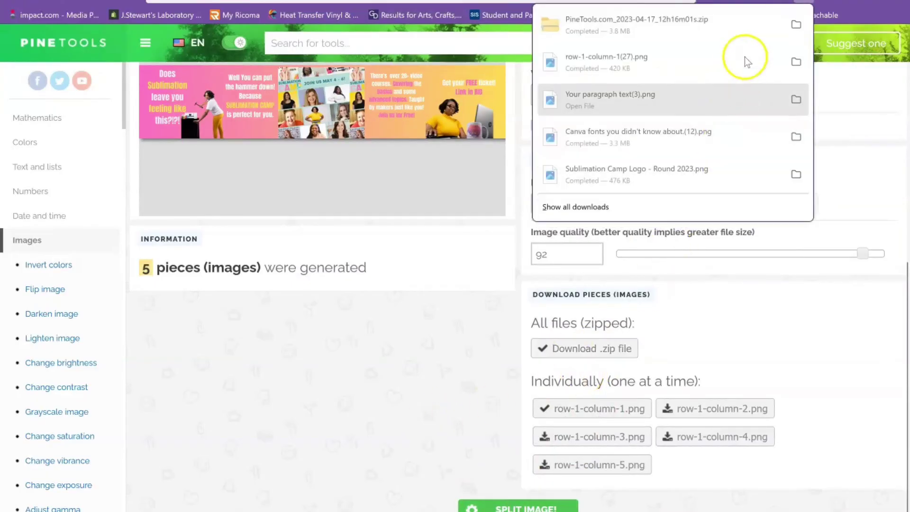
- Extract the downloaded zip and view the PineTools.com_files folder as Medium icons
left_click(797, 25)
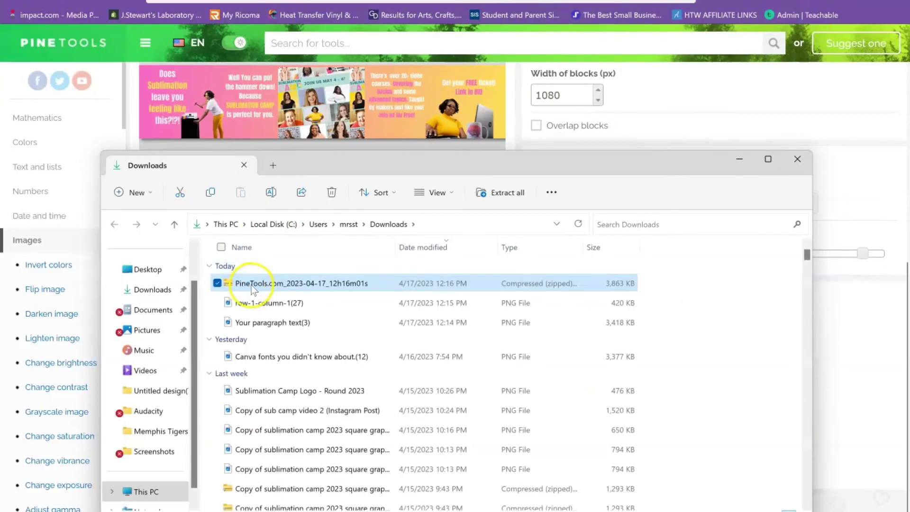
left_click(501, 193)
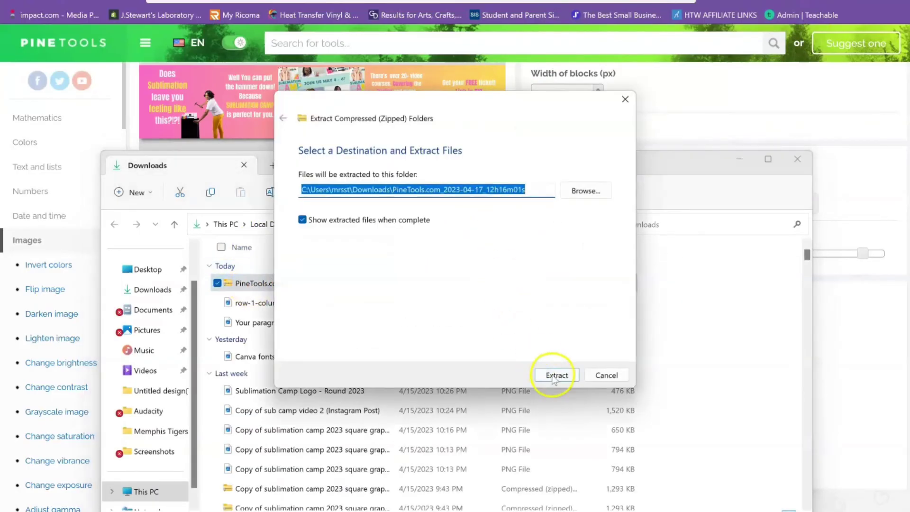
left_click(555, 375)
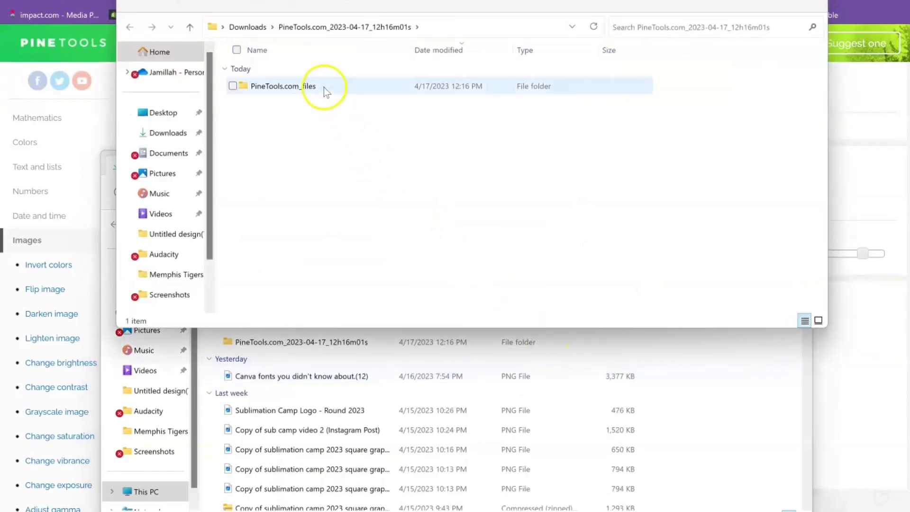
double_click(323, 87)
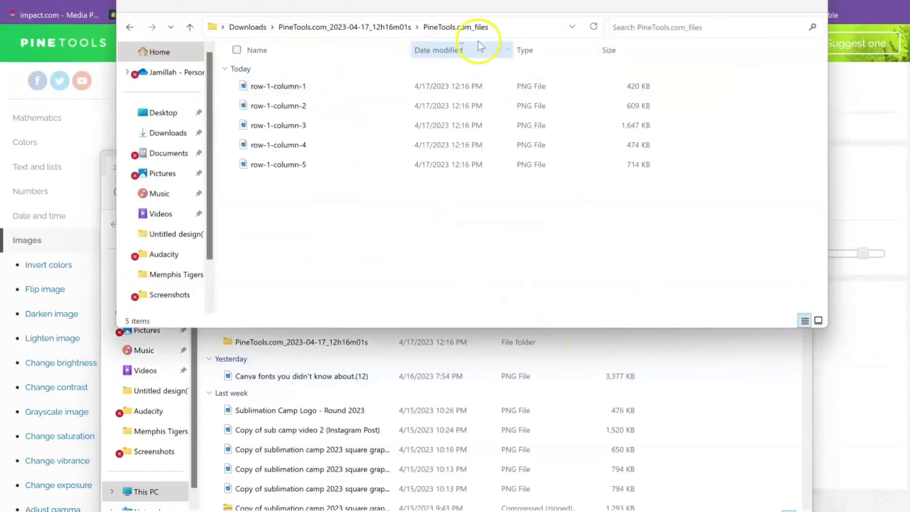
left_click(439, 3)
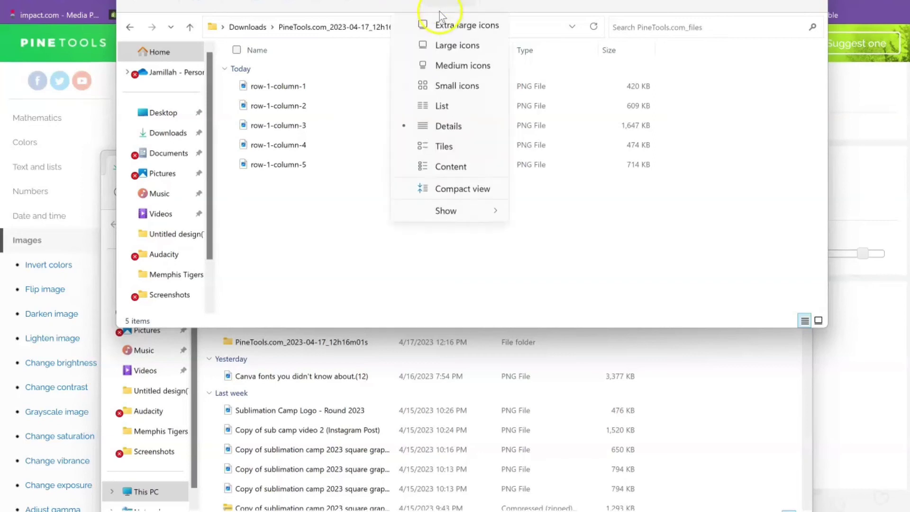
left_click(442, 62)
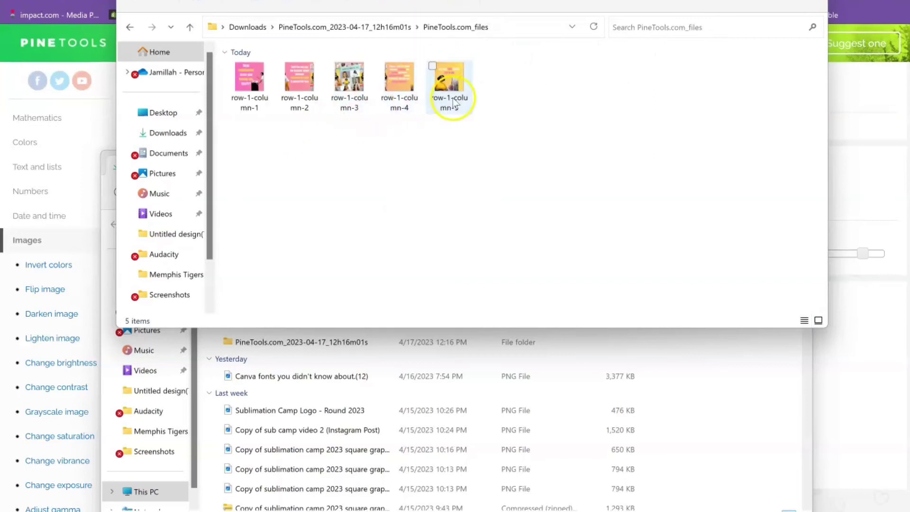
- Preview the slides full-screen, including the JOIN US MAY 4 - 6! collage, the 20+ video courses slide and the Get your FREE ticket! slide
double_click(250, 92)
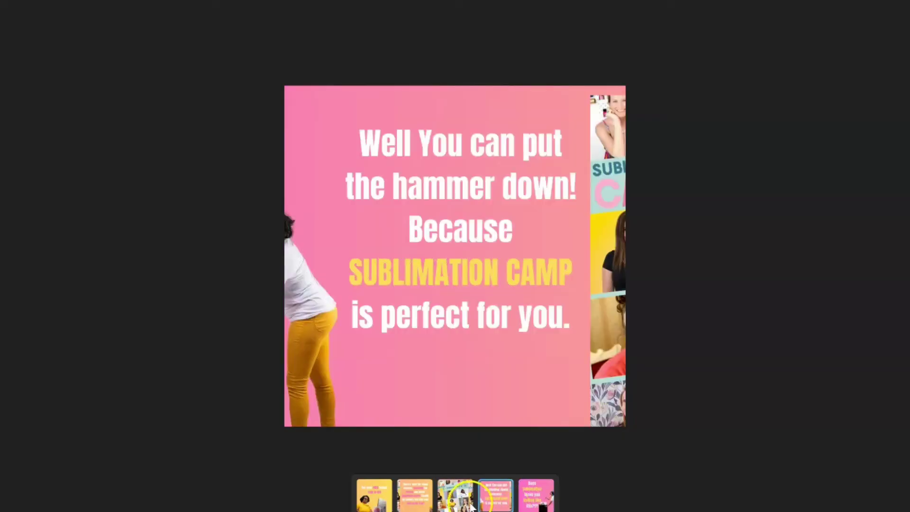
left_click(468, 506)
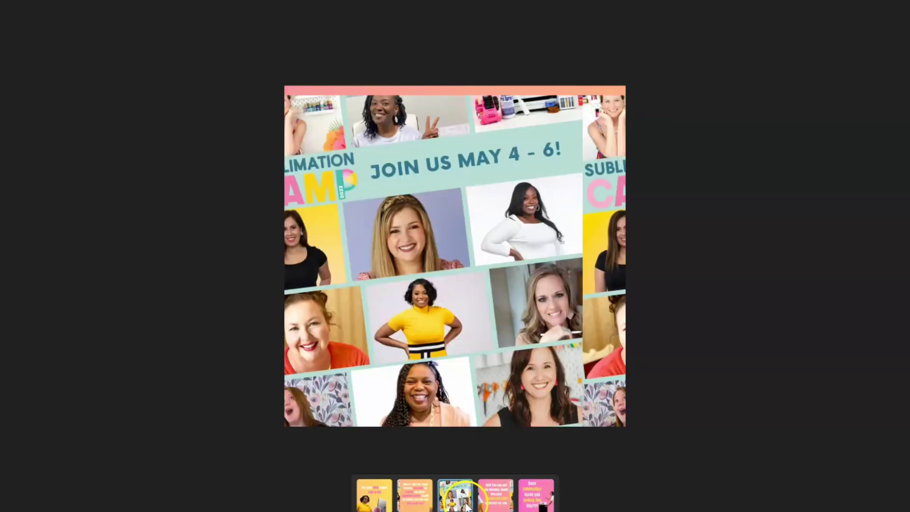
left_click(413, 507)
left_click(386, 507)
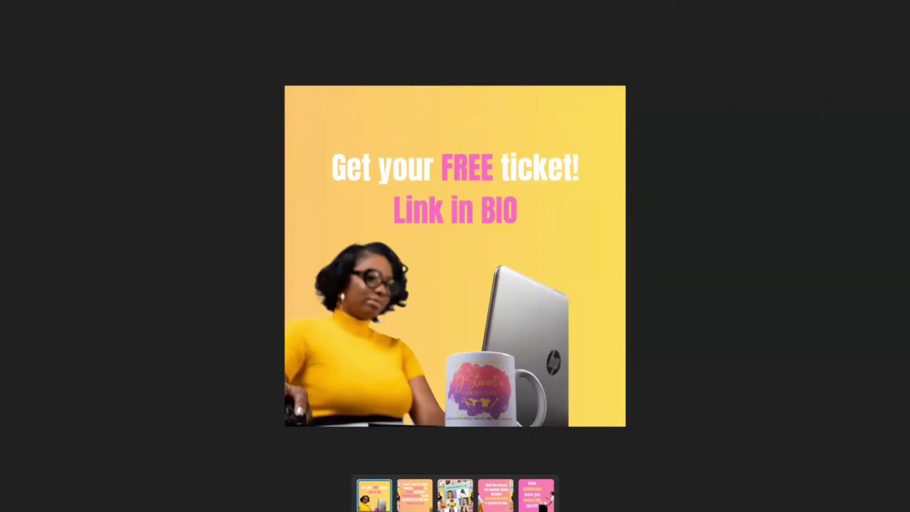
key("Escape")
- Close both File Explorer windows and return to the Canva home page
key("alt+F4")
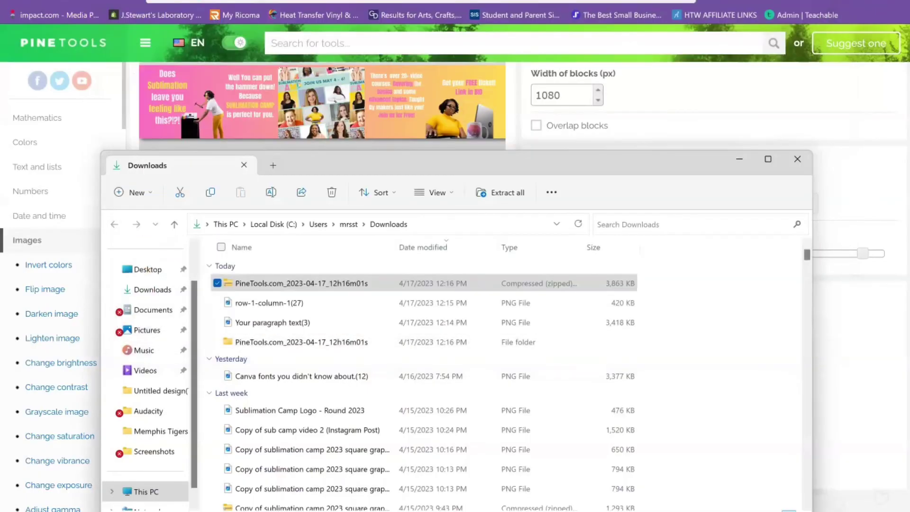
left_click(797, 160)
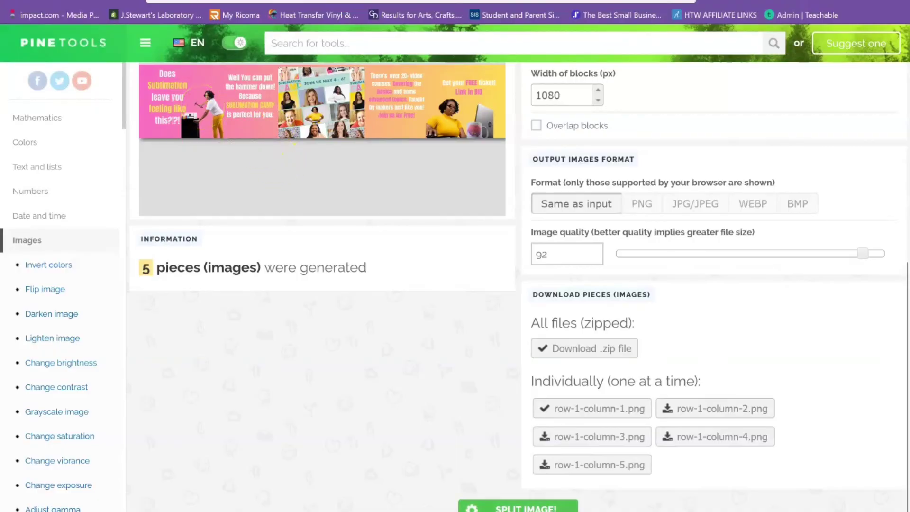
left_click(323, 1)
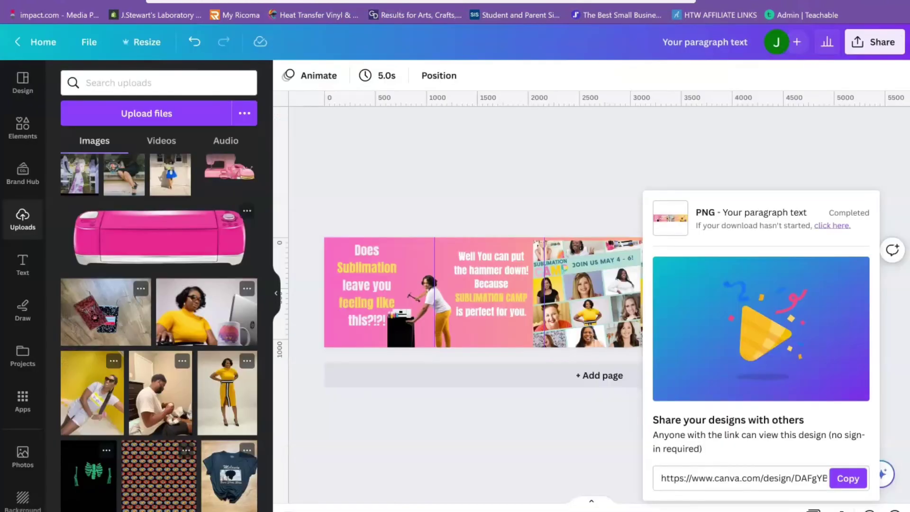
left_click(37, 42)
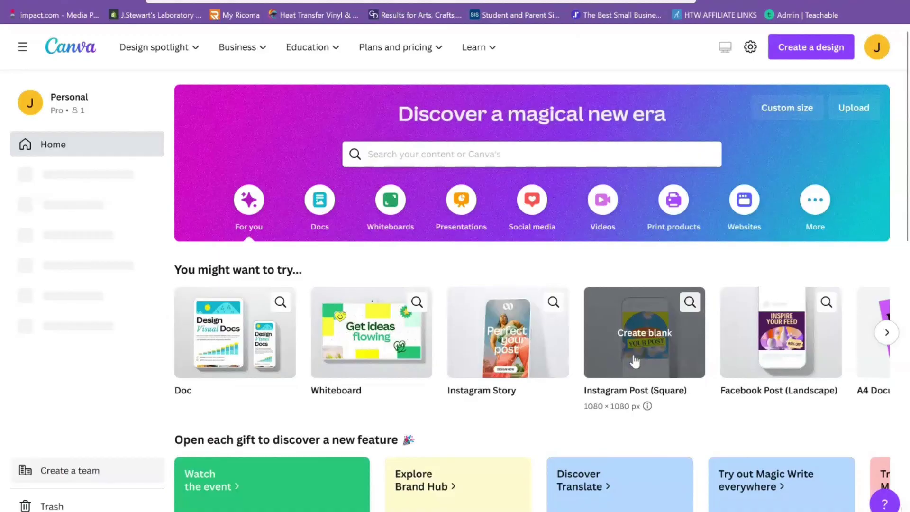
- Start a blank Instagram Post (Square) and set the Does Sublimation slide as page 1's background
left_click(634, 356)
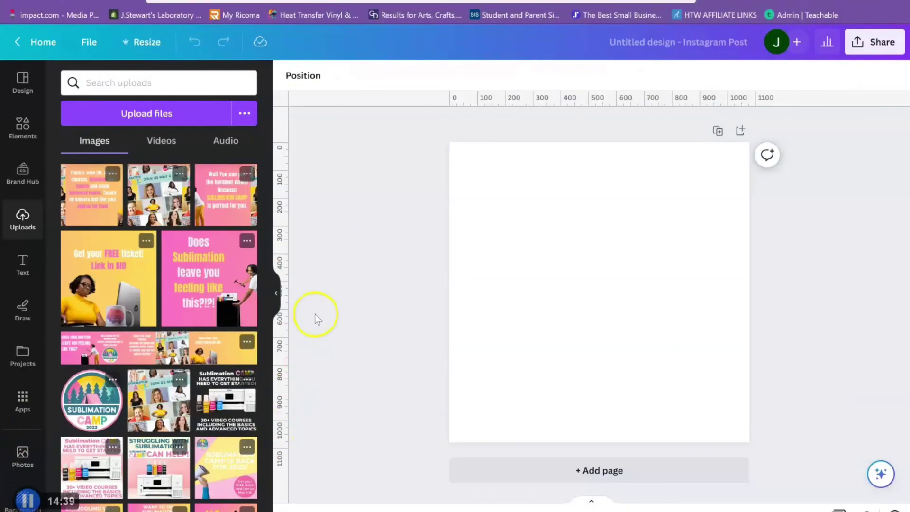
left_click_drag(453, 282, 474, 284)
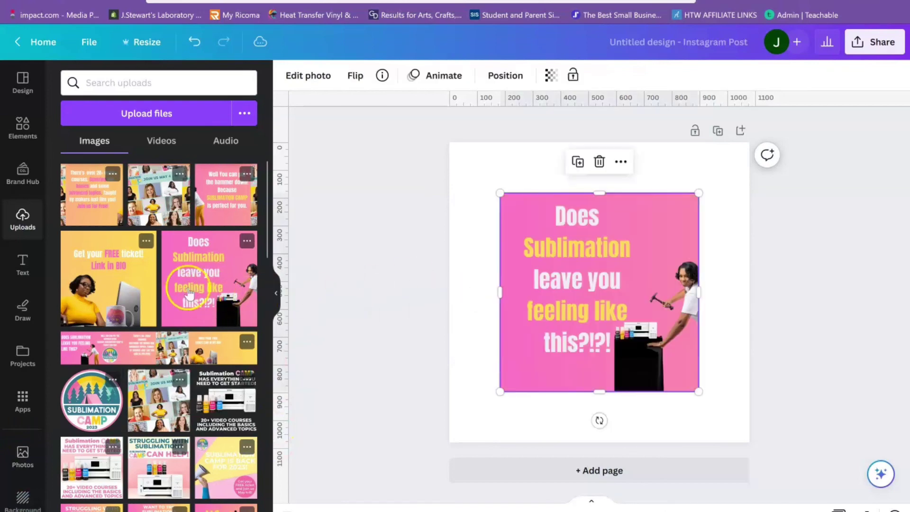
right_click(547, 291)
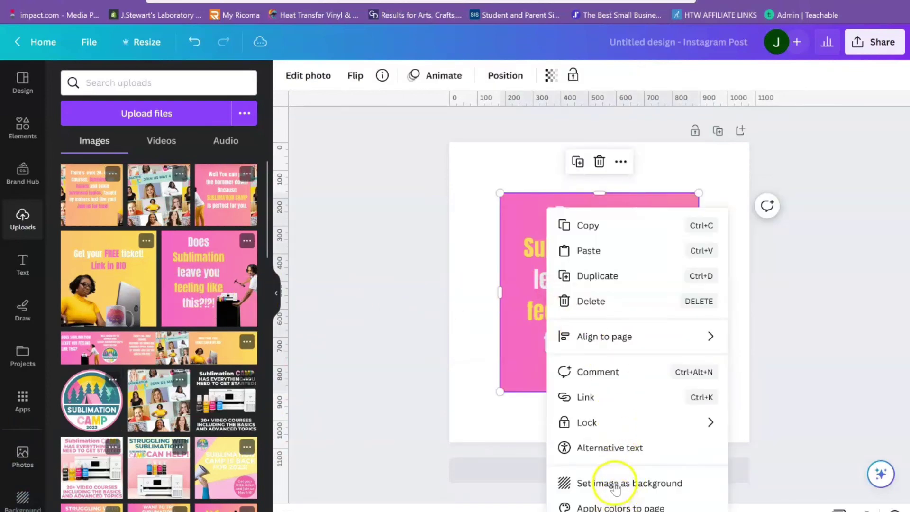
left_click(609, 481)
- Add a second page and set the hammer slide as its background
left_click(549, 472)
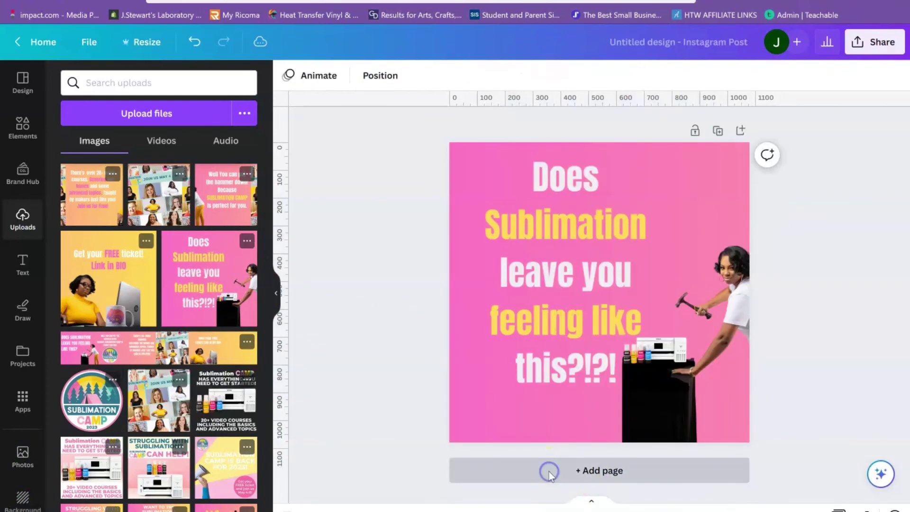
left_click_drag(243, 209, 615, 248)
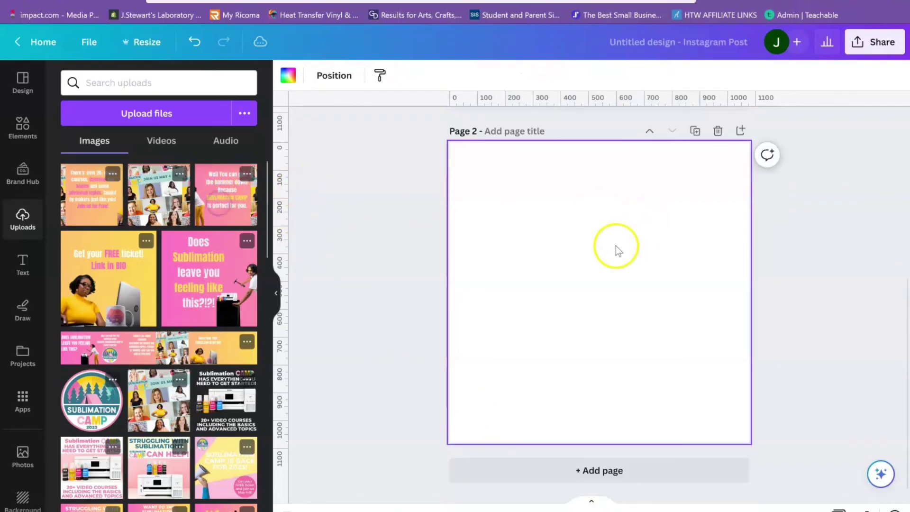
right_click(609, 265)
left_click(670, 484)
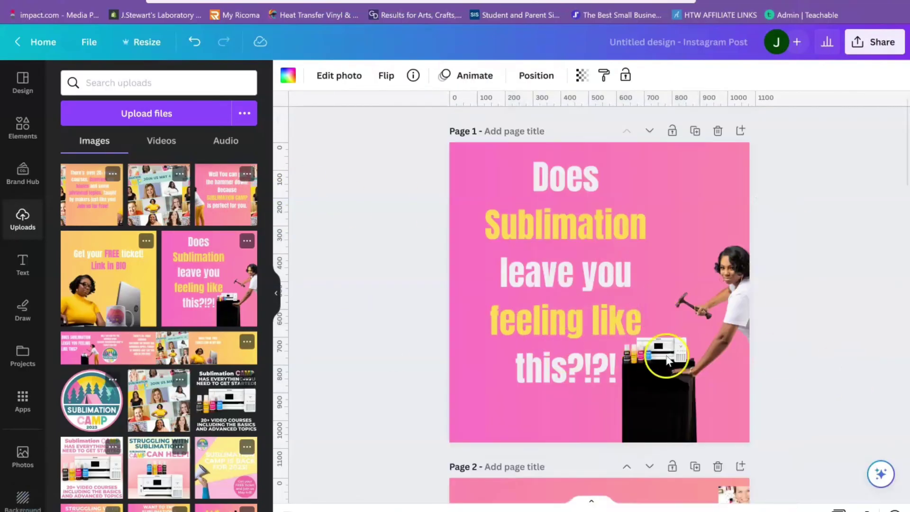
scroll(905, 338, "down", 8)
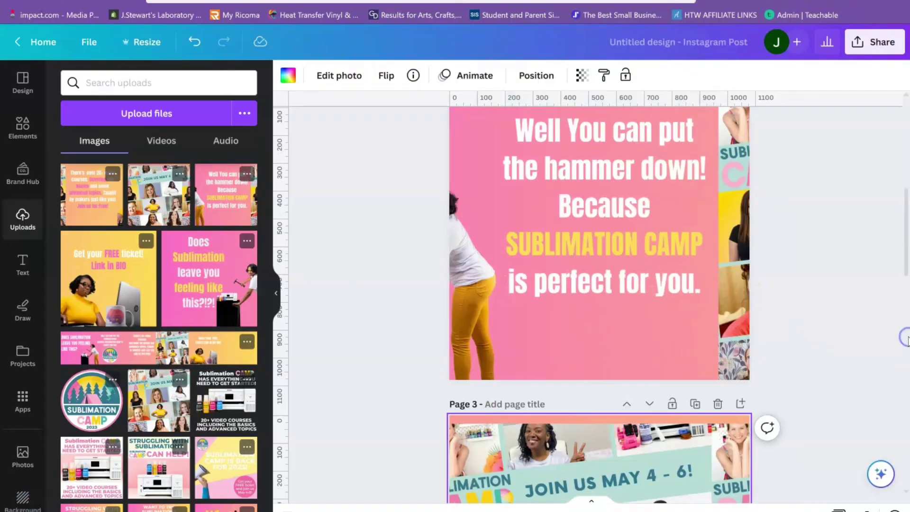
scroll(855, 205, "down", 19)
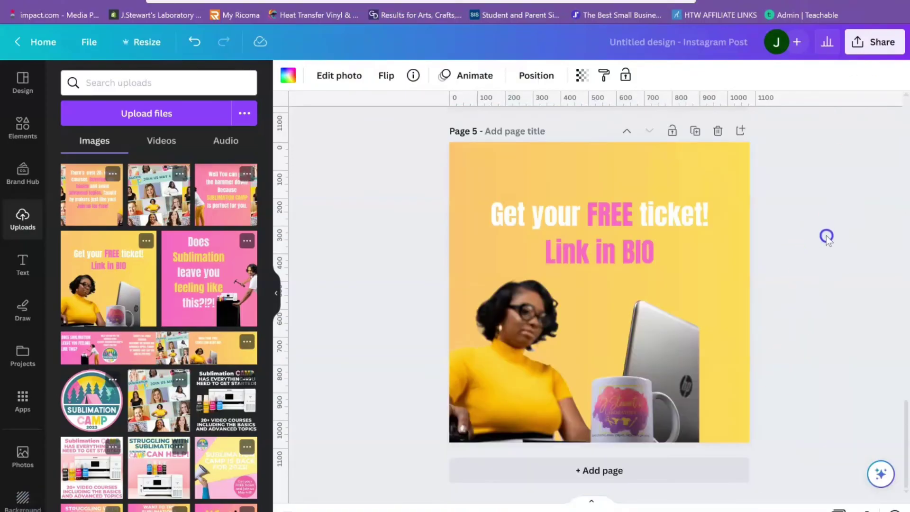
scroll(826, 236, "up", 20)
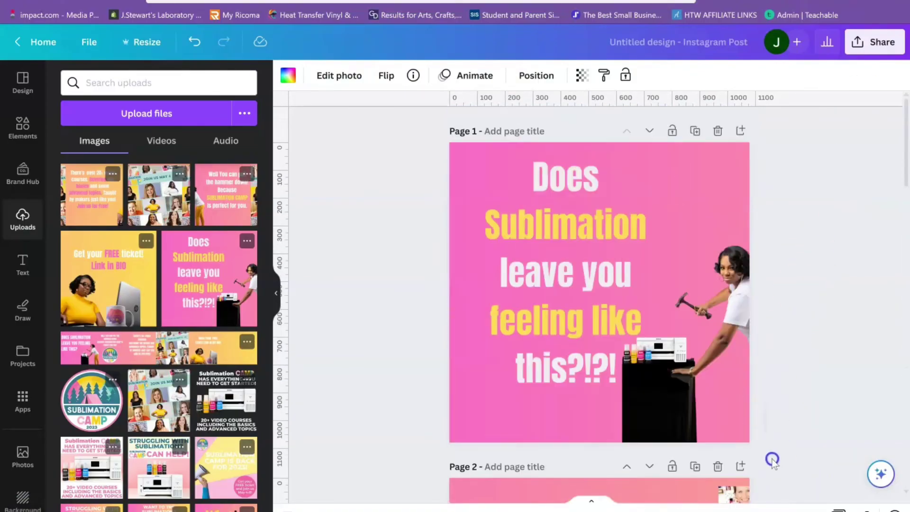
scroll(771, 460, "down", 20)
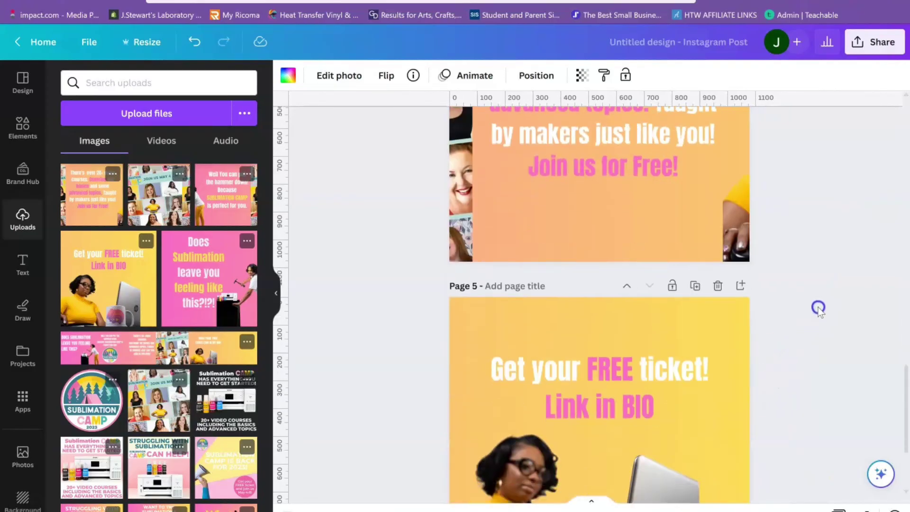
scroll(774, 450, "up", 20)
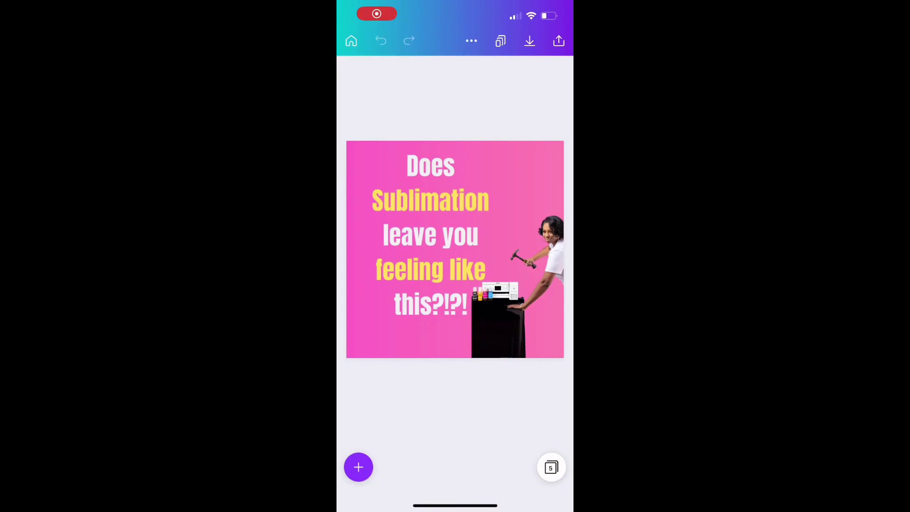
- Swipe through the five pages in the Canva app, then bring up the phone's app search
scroll(455, 249, "right", 20)
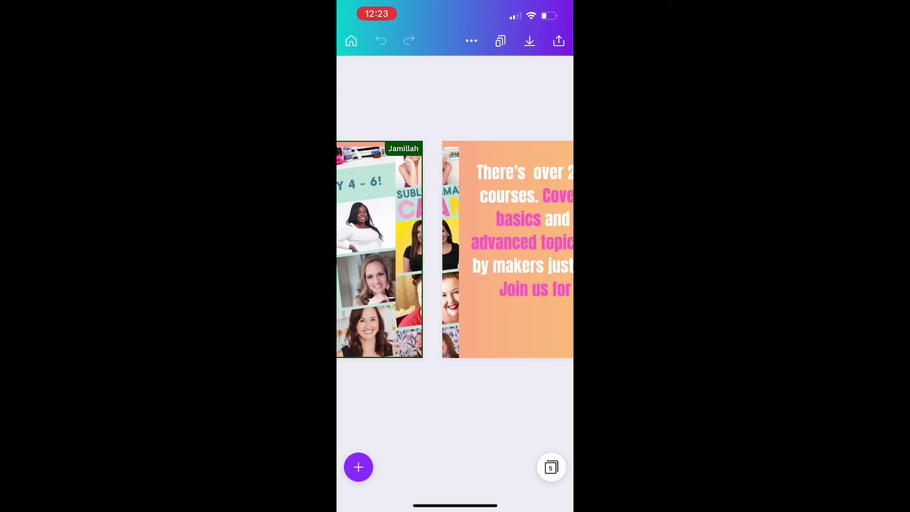
scroll(455, 249, "left", 20)
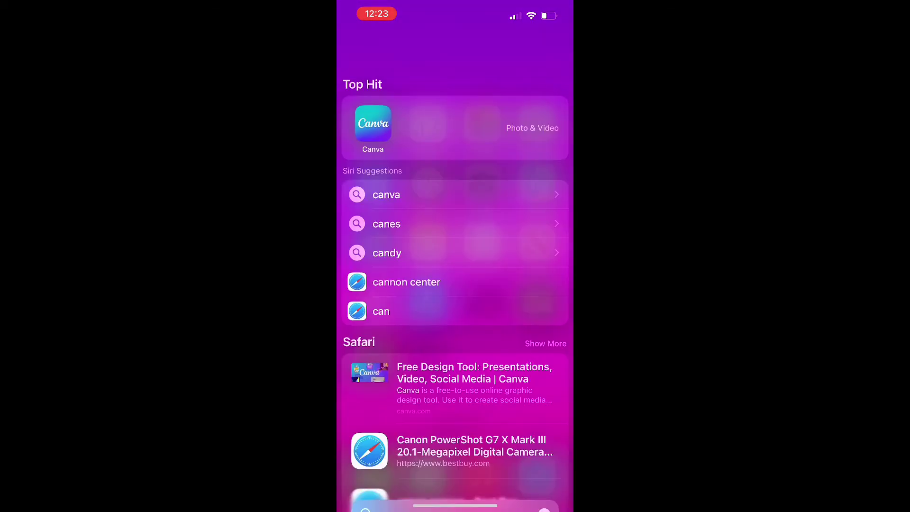
left_click(454, 506)
- Launch Instagram and multi-select the five slides in order, ending with Get your FREE ticket!
key("BackSpace")
key("BackSpace")
key("BackSpace")
left_click(371, 83)
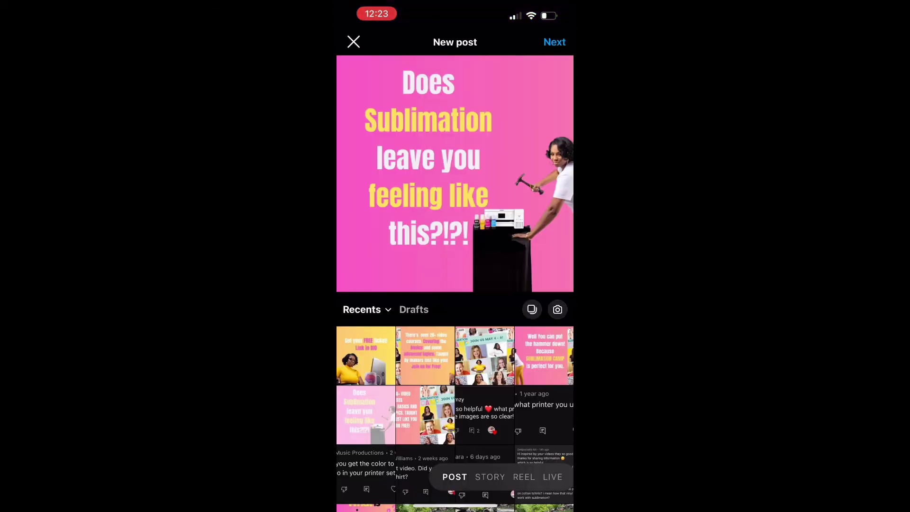
left_click(532, 309)
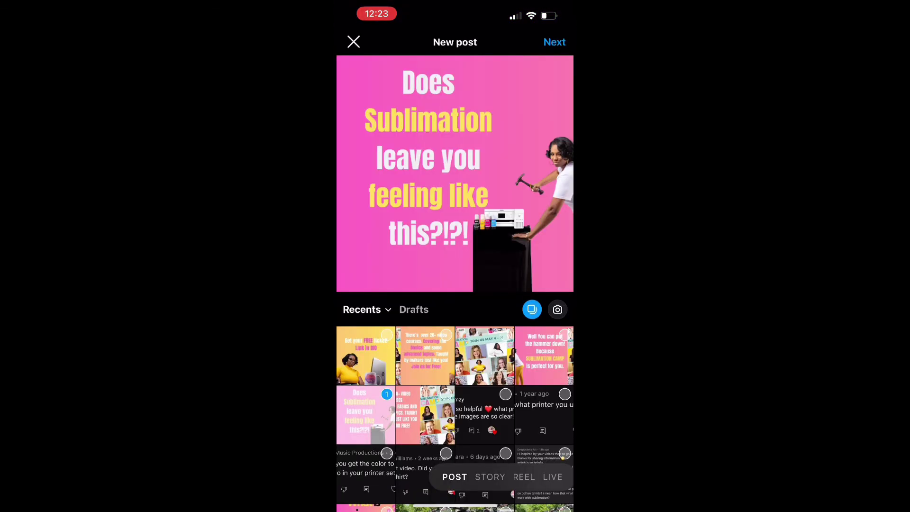
left_click(544, 355)
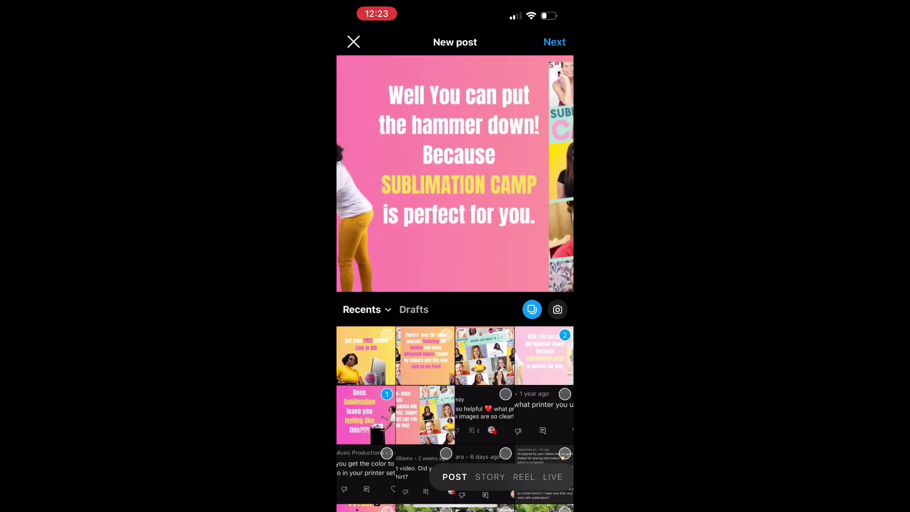
left_click(484, 356)
left_click(424, 355)
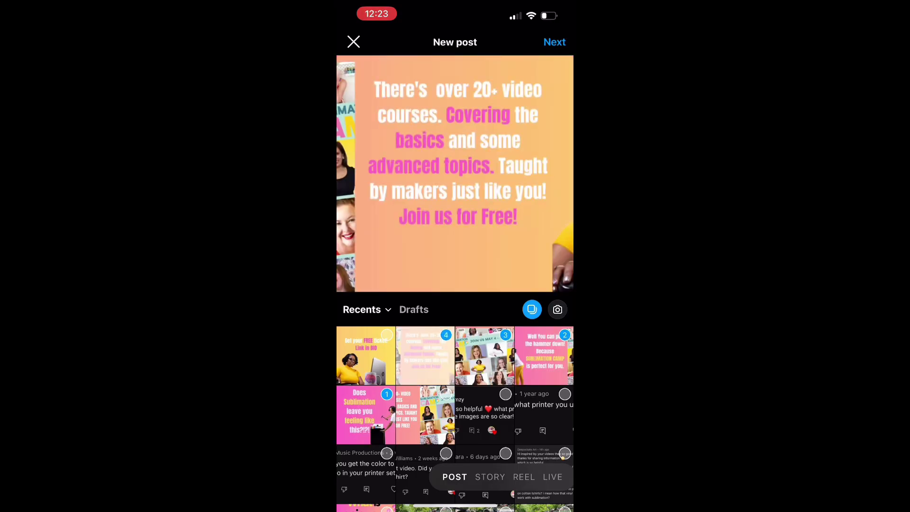
left_click(366, 355)
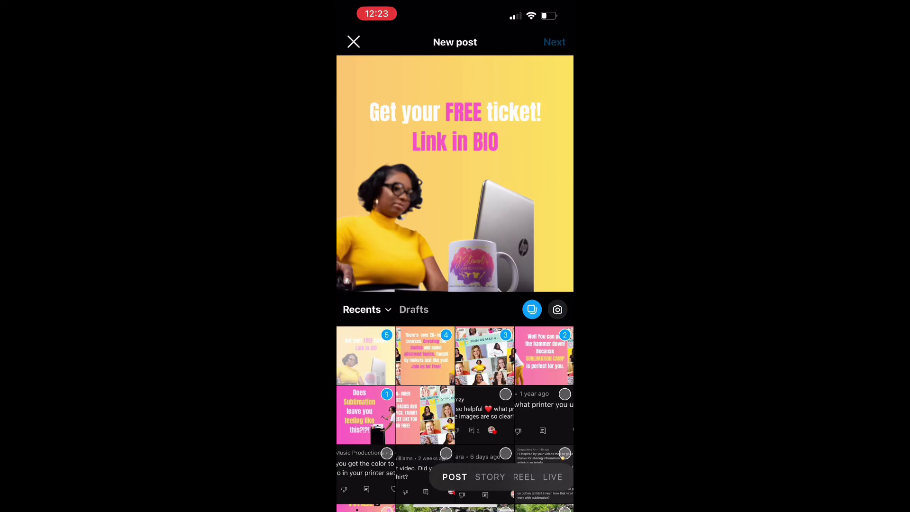
- Move through the filter and caption screens, swiping across all five slides of the carousel
left_click(554, 42)
scroll(455, 173, "right", 5)
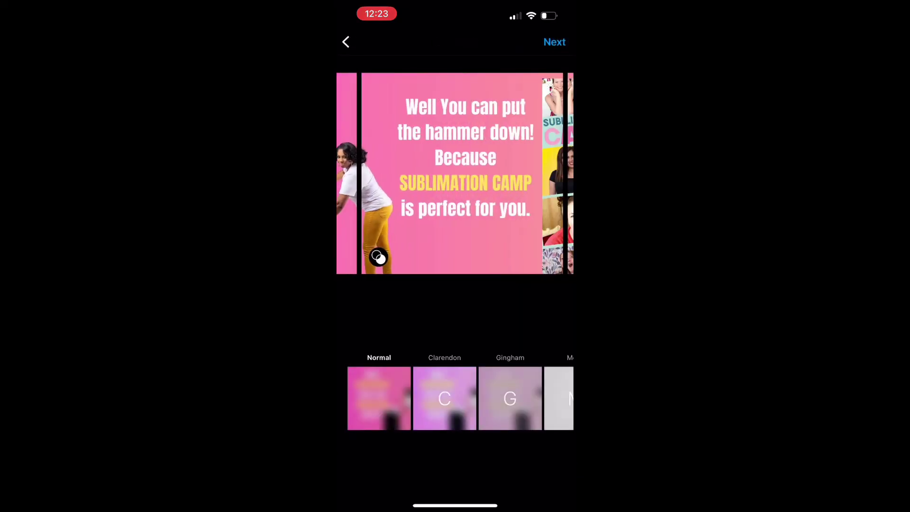
scroll(455, 173, "right", 3)
scroll(455, 173, "right", 5)
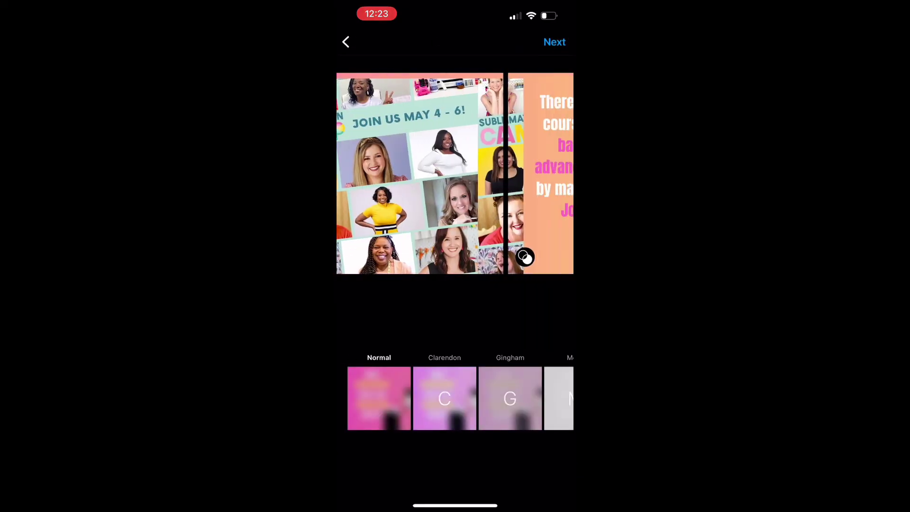
scroll(455, 173, "right", 5)
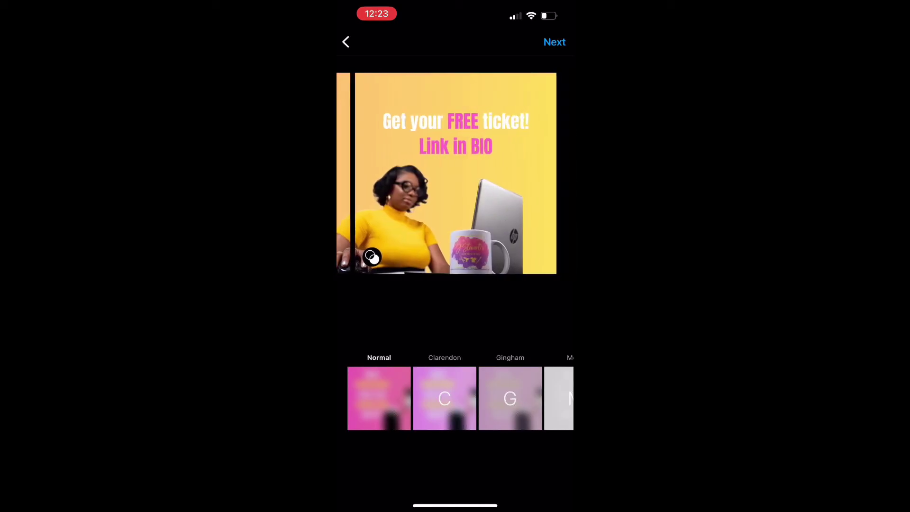
left_click(554, 42)
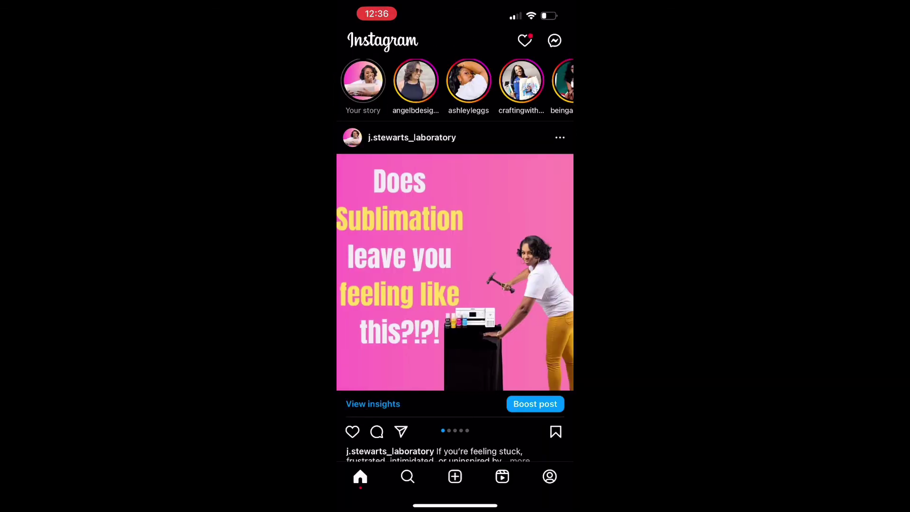
scroll(455, 272, "right", 5)
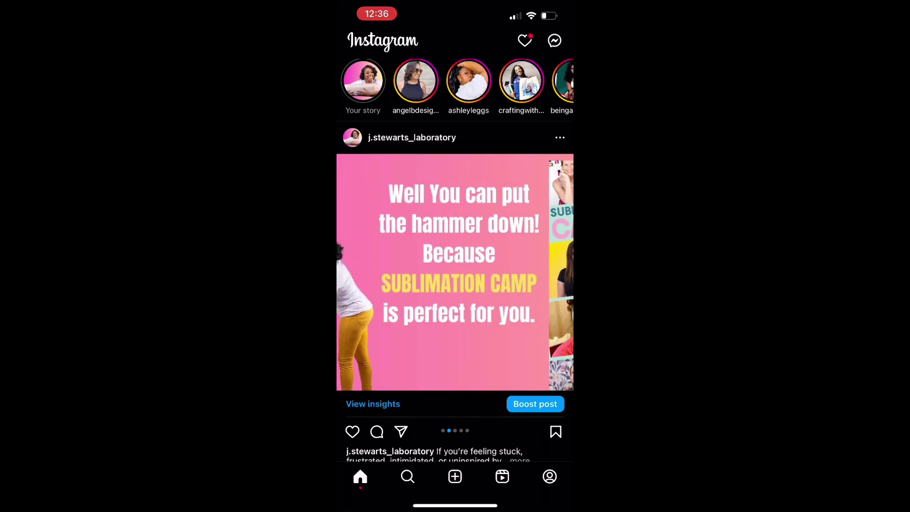
scroll(454, 272, "right", 5)
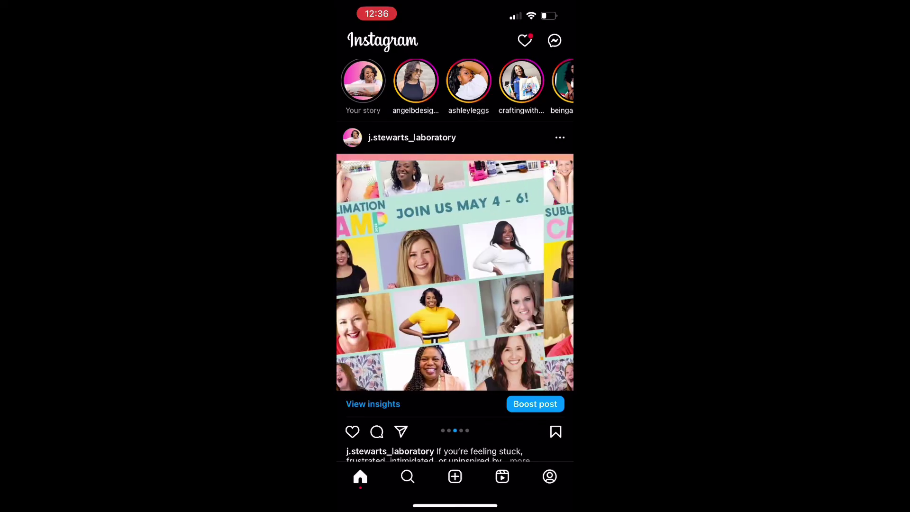
scroll(455, 272, "right", 5)
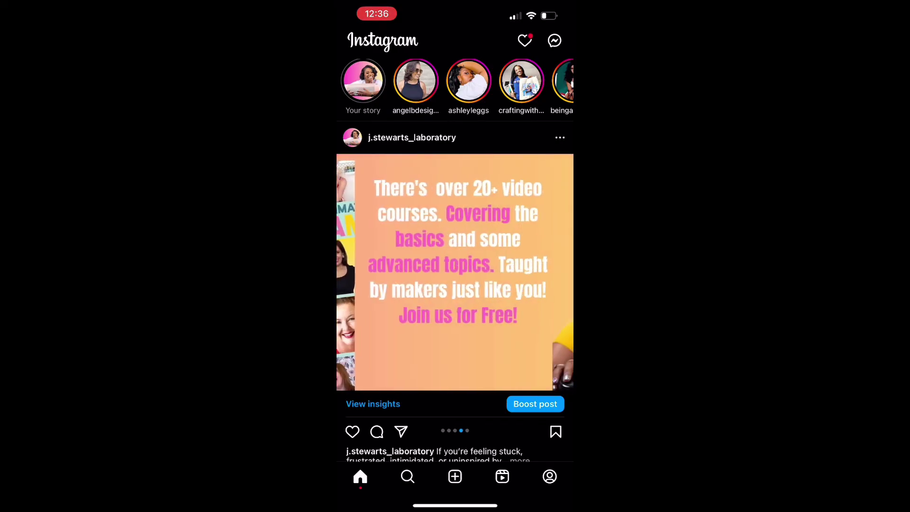